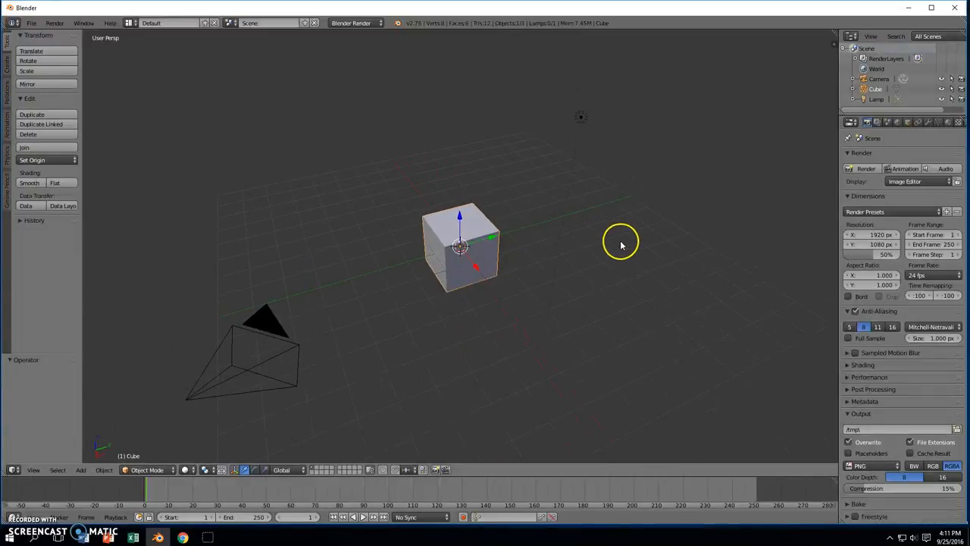
pyautogui.rightClick(283, 336)
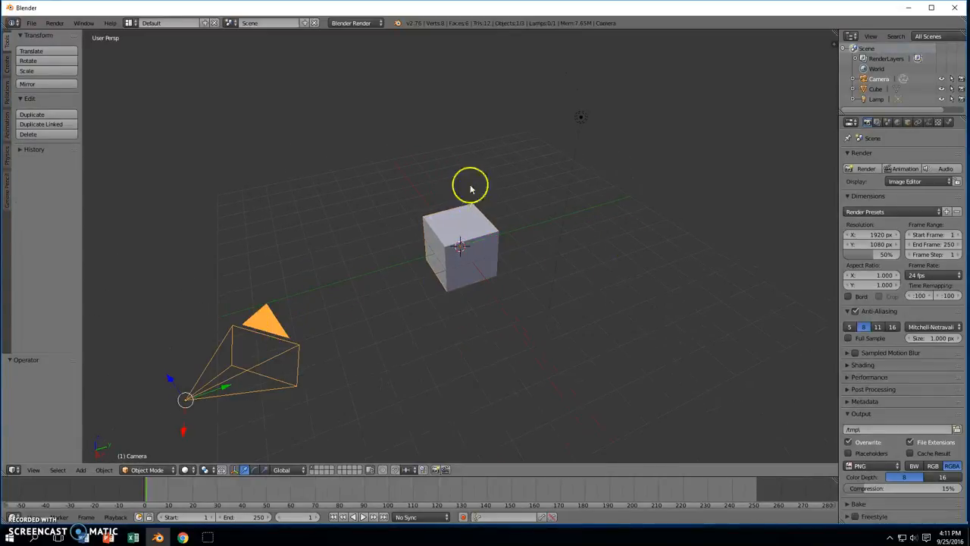
pyautogui.rightClick(584, 116)
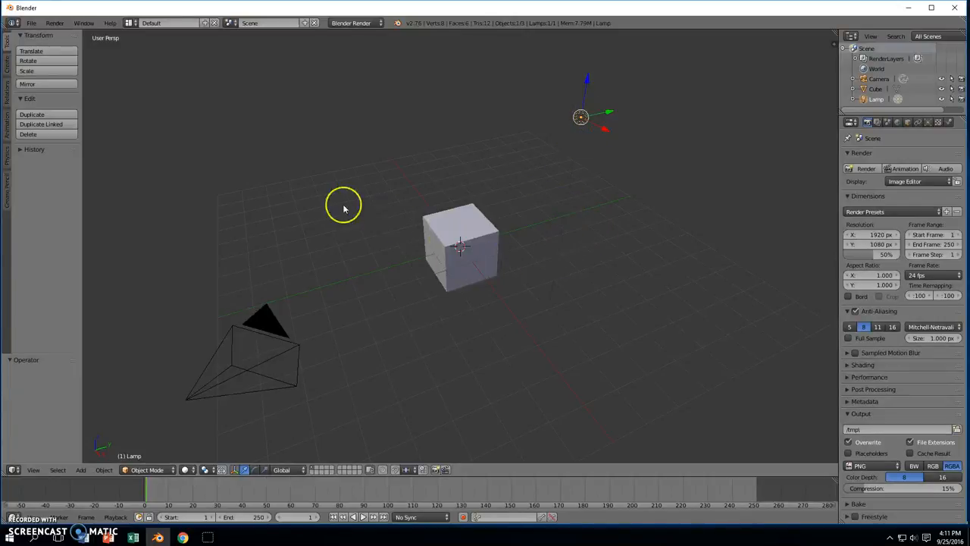
pyautogui.click(32, 23)
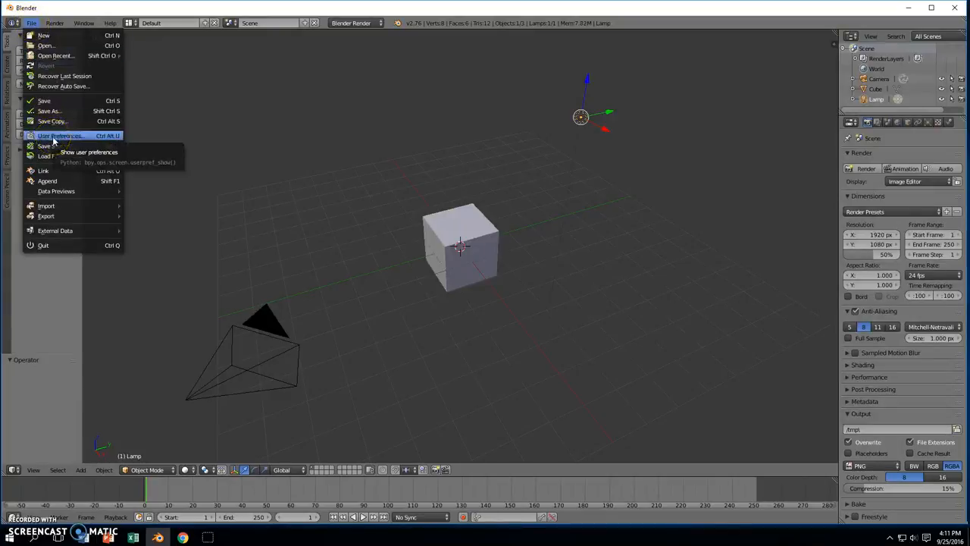
pyautogui.click(463, 131)
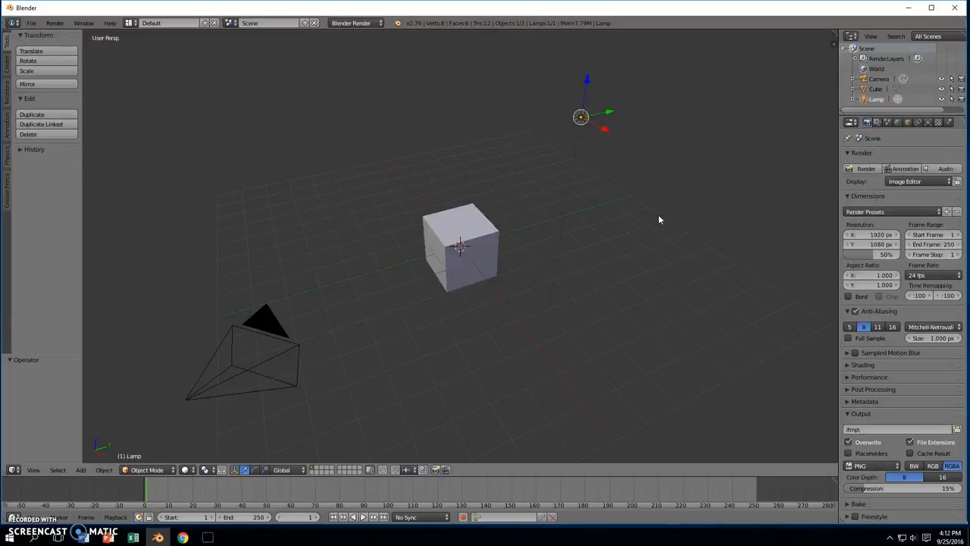
# Delete the lamp and the camera from the default scene, leaving only the cube
pyautogui.rightClick(579, 118)
pyautogui.press('x')
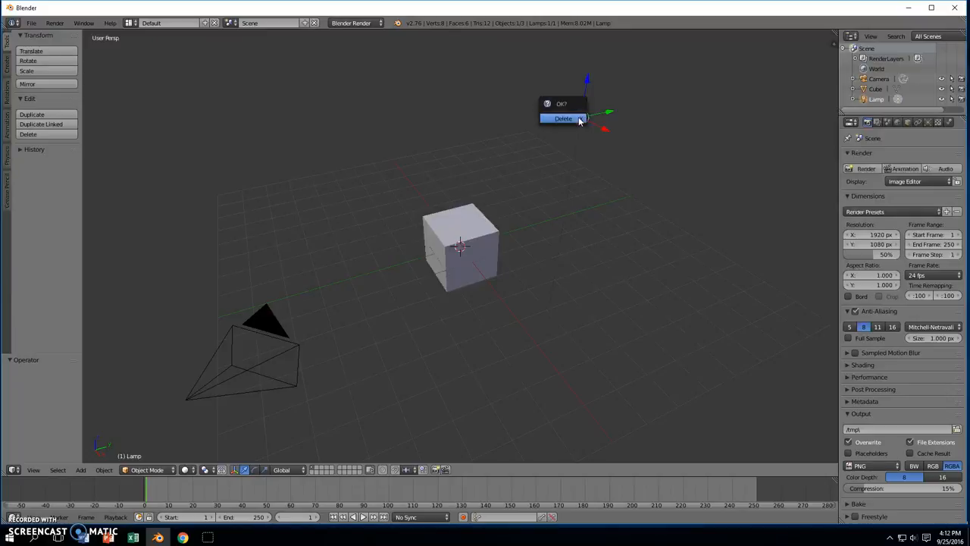
pyautogui.click(577, 119)
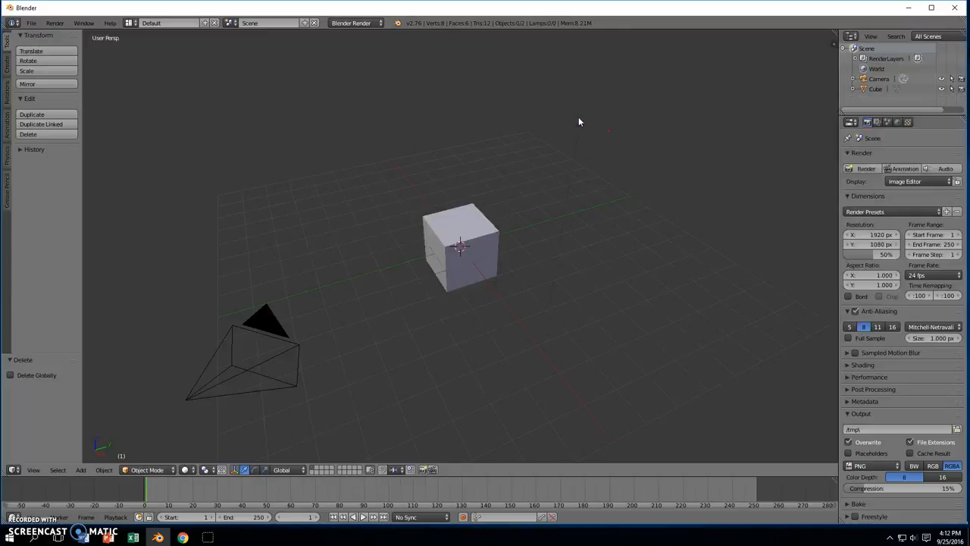
pyautogui.rightClick(217, 350)
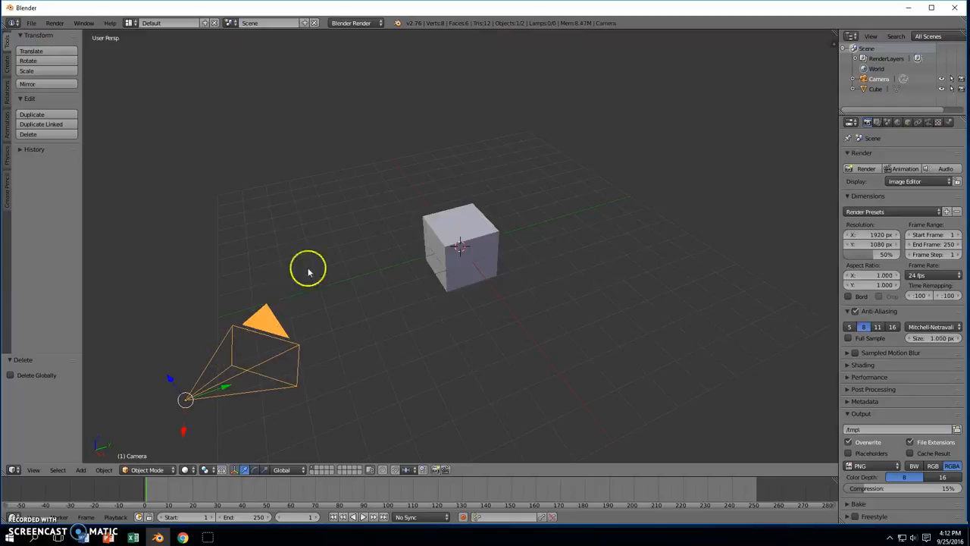
pyautogui.press('x')
pyautogui.click(338, 235)
# Duplicate the cube three times in succession toward positive X, offsetting the copies about 2.4, 2.6 and 2.85 units
pyautogui.moveTo(487, 308); pyautogui.dragTo(528, 245, button='middle')
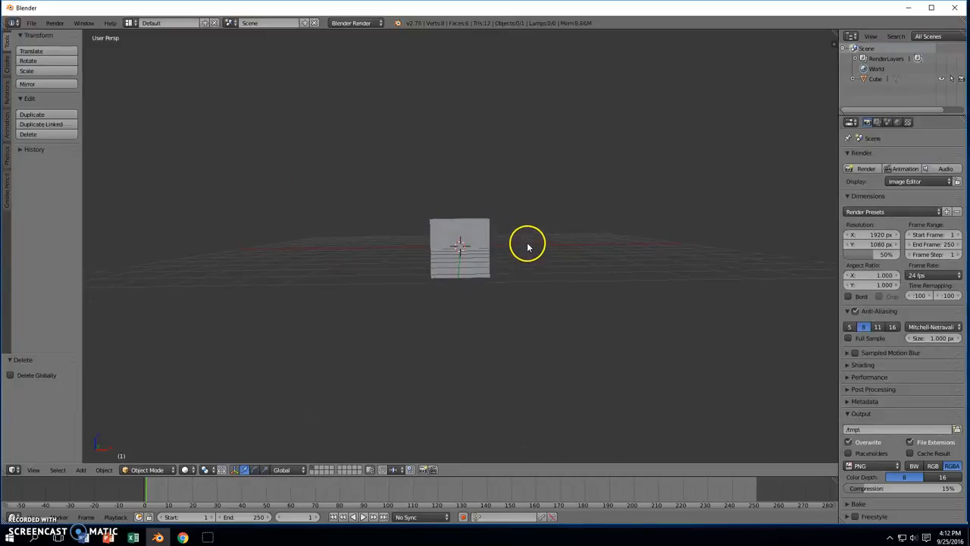
pyautogui.rightClick(454, 233)
pyautogui.rightClick(457, 231)
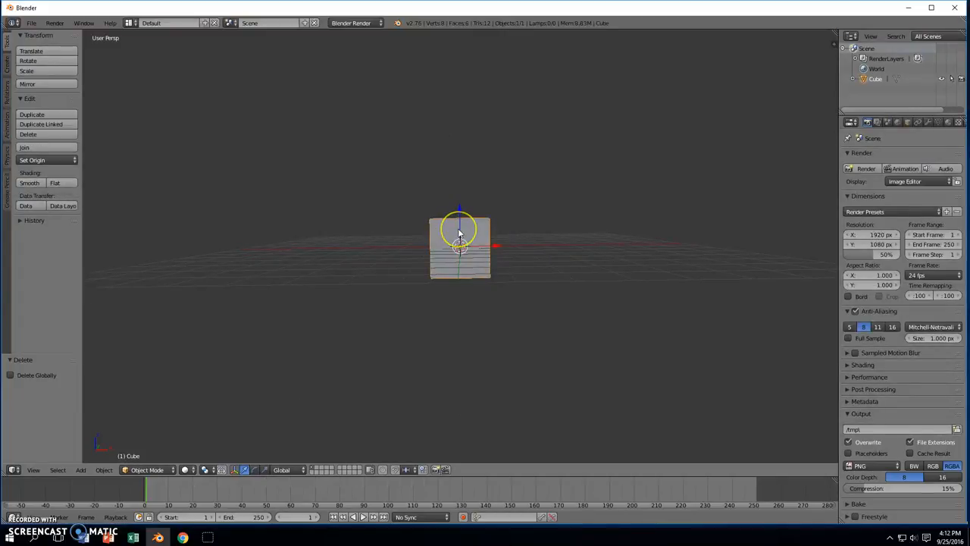
pyautogui.hotkey('shift', 'd')
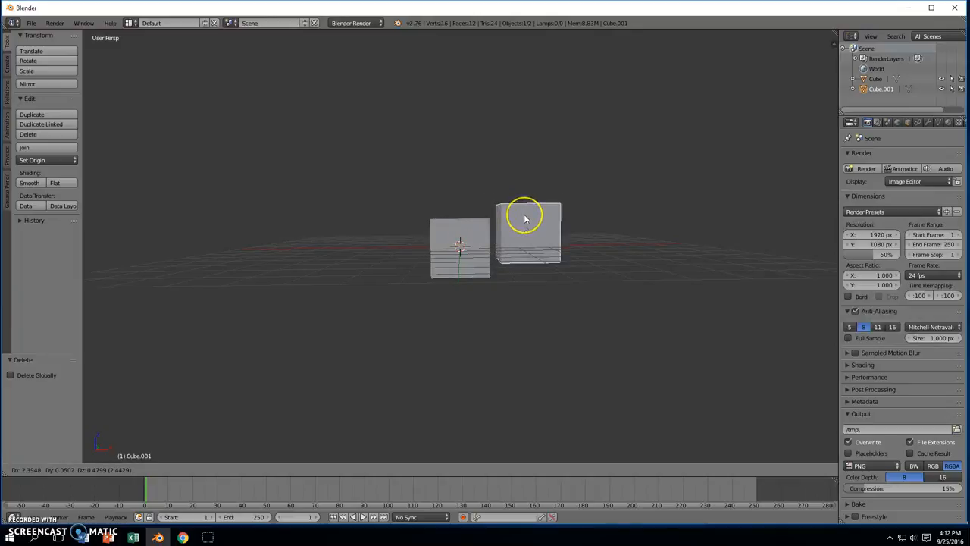
pyautogui.click(524, 218)
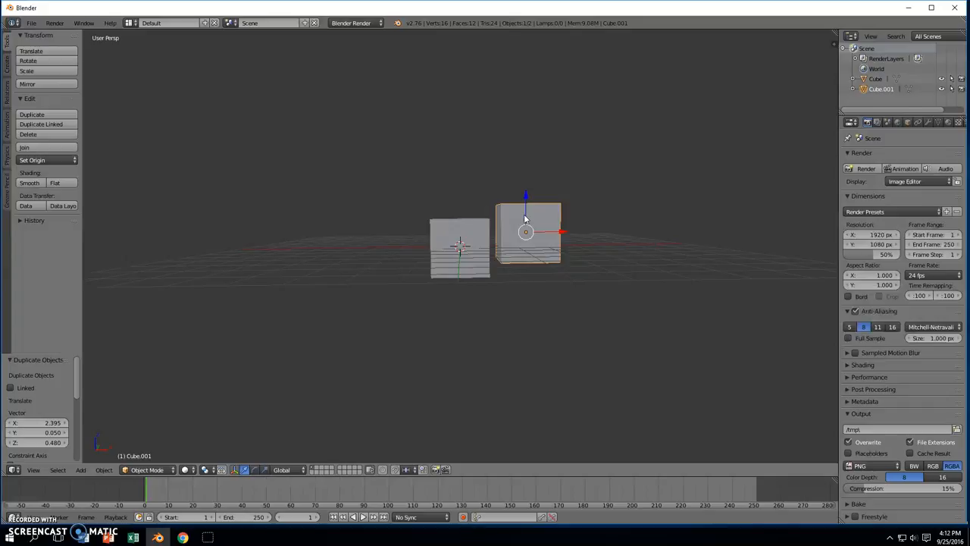
pyautogui.click(530, 212)
pyautogui.hotkey('shift', 'd')
pyautogui.click(595, 227)
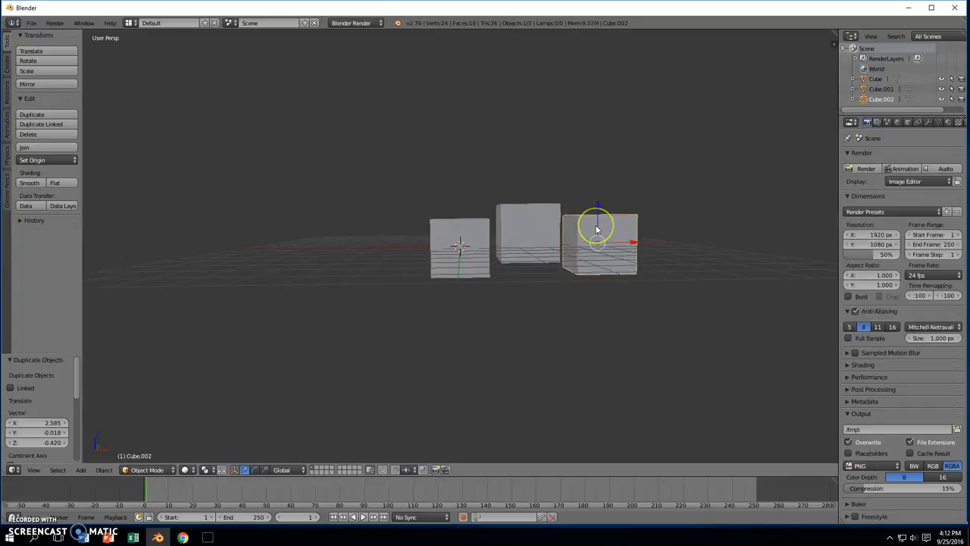
pyautogui.hotkey('shift', 'd')
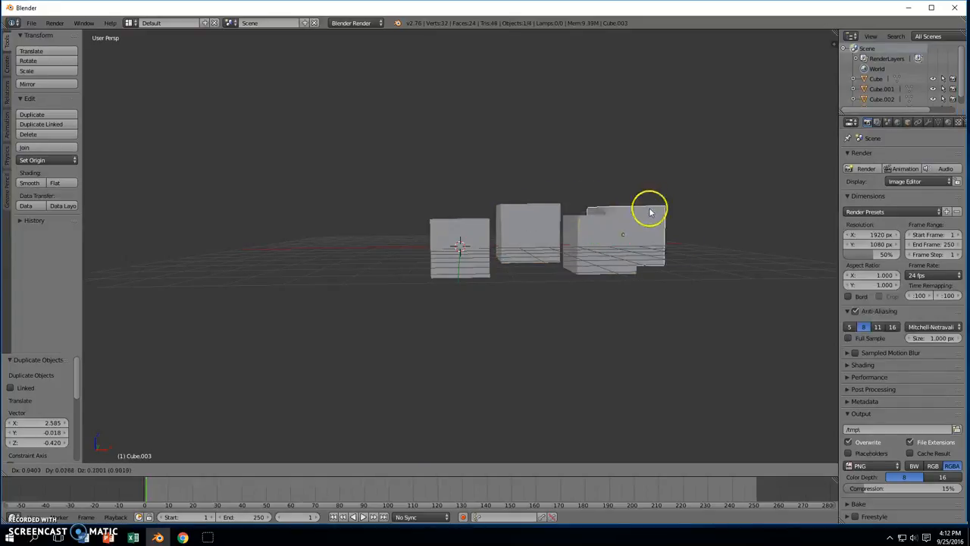
pyautogui.click(674, 220)
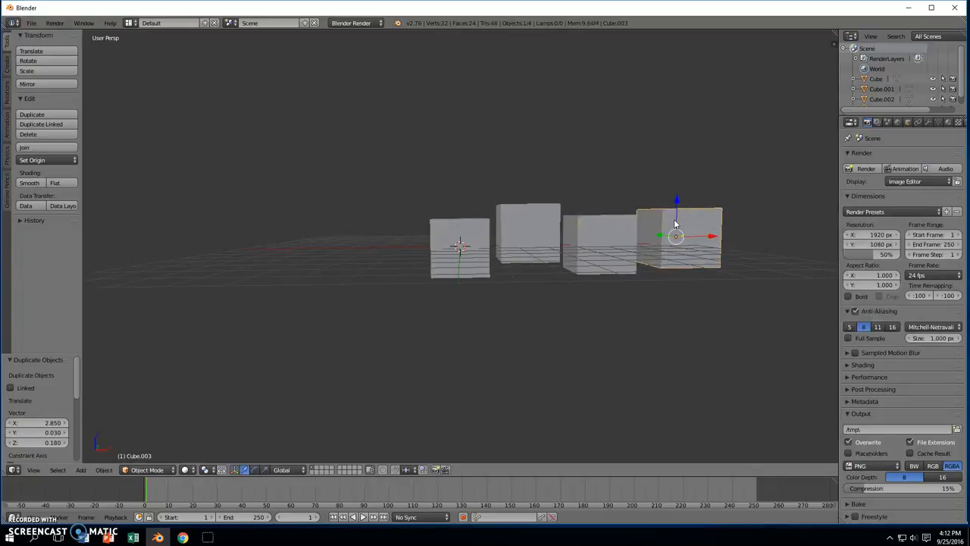
# Duplicate the outermost cube to the original's negative X side, then duplicate that copy about 2.8 units farther out
pyautogui.hotkey('shift', 'd')
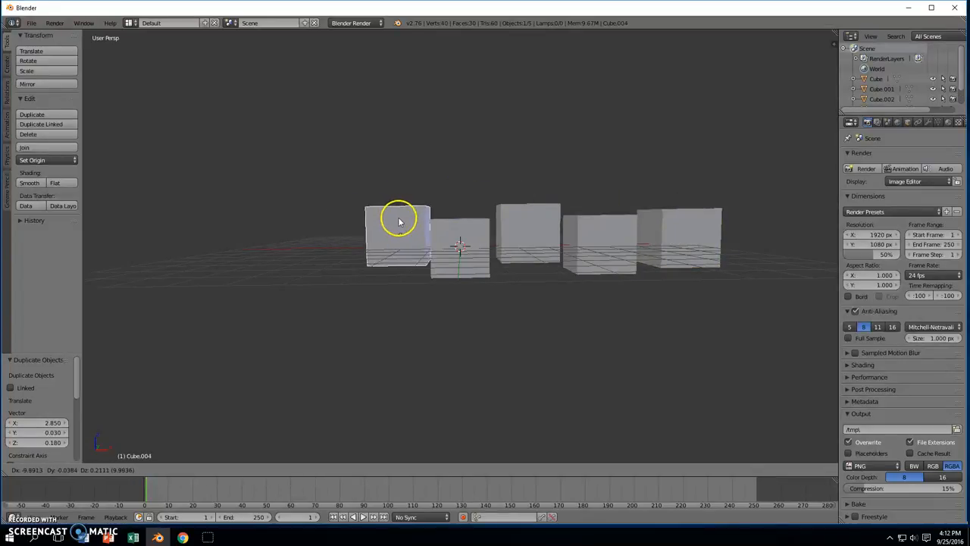
pyautogui.click(391, 222)
pyautogui.hotkey('shift', 'd')
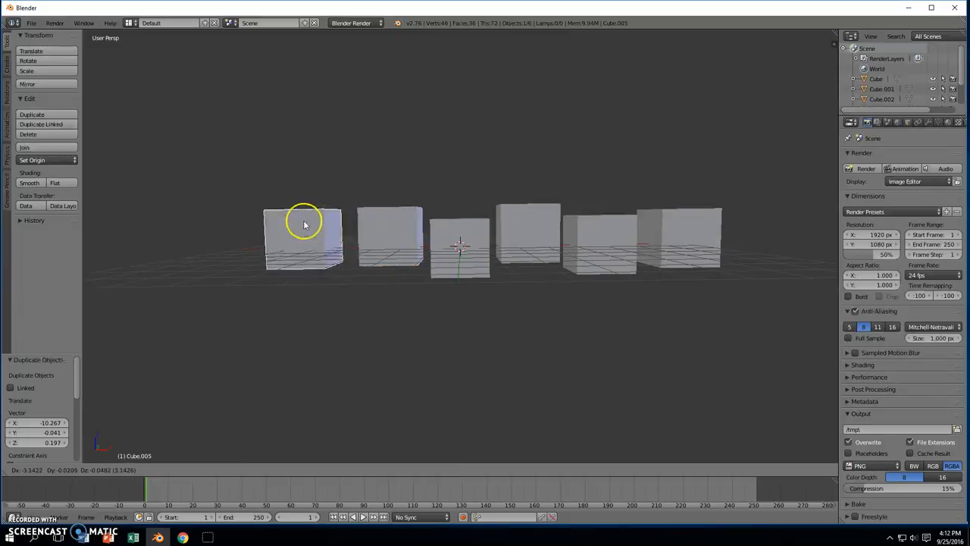
pyautogui.click(314, 229)
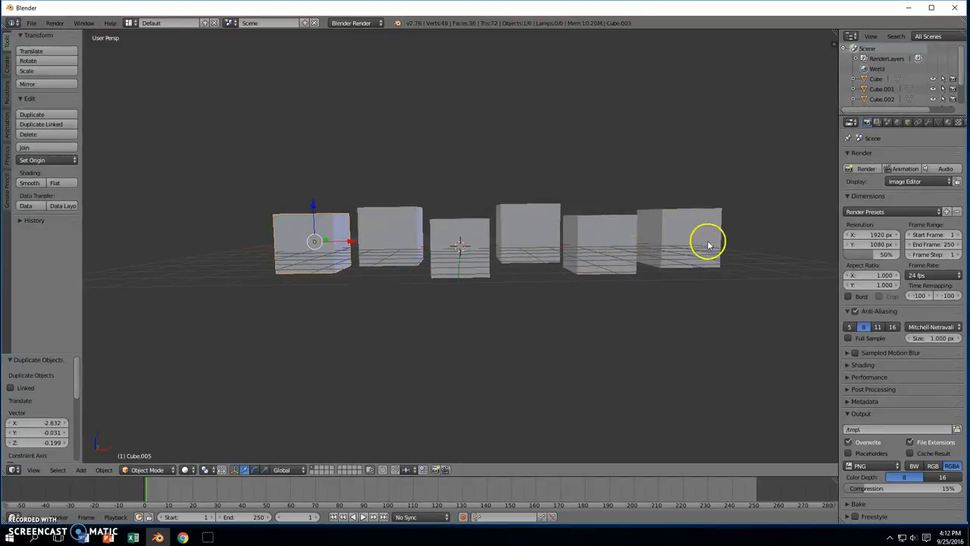
# Move the nearest cube on the negative X side down and about 0.35 units along X, against the original cube
pyautogui.rightClick(403, 238)
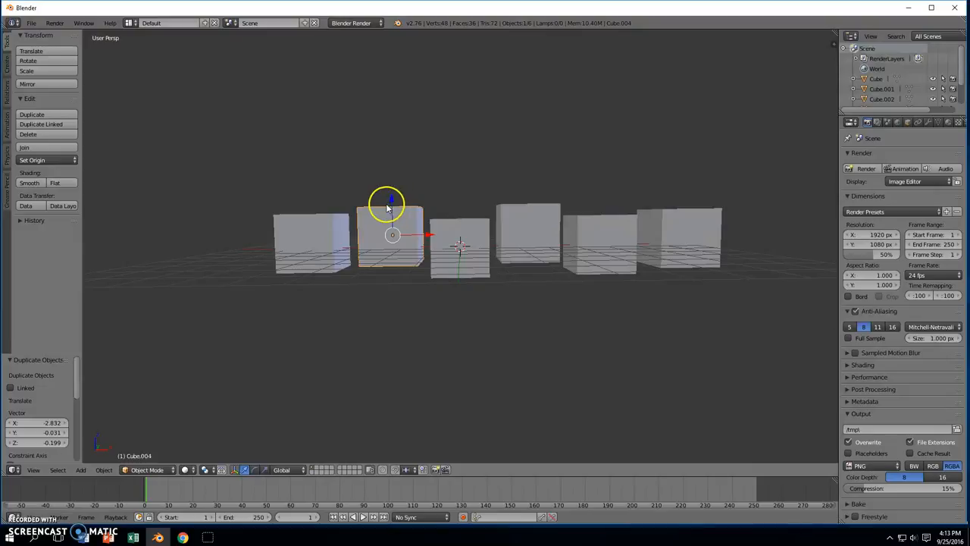
pyautogui.moveTo(392, 203); pyautogui.dragTo(439, 250)
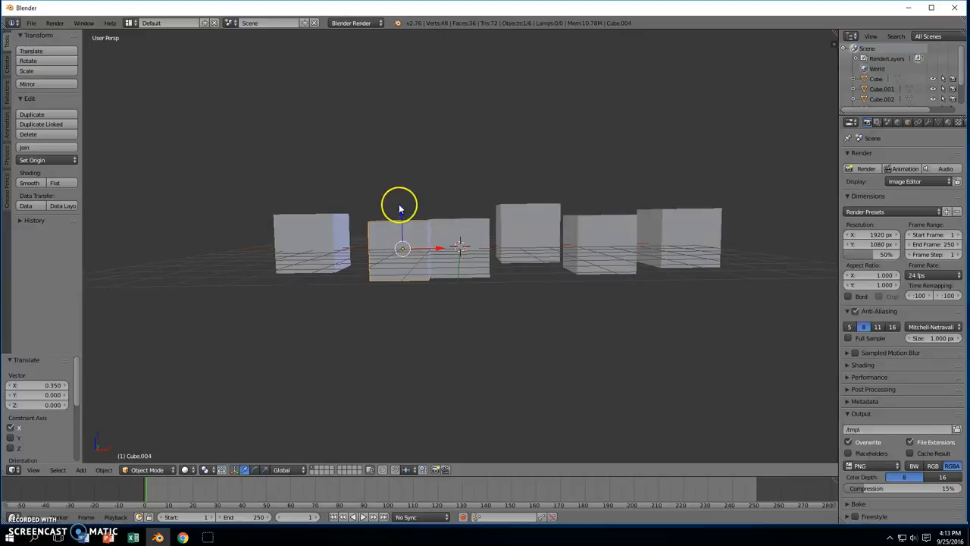
pyautogui.moveTo(400, 206); pyautogui.dragTo(401, 211)
# Move the three cubes on the positive X side inward one by one so they line up against the original cube
pyautogui.rightClick(534, 222)
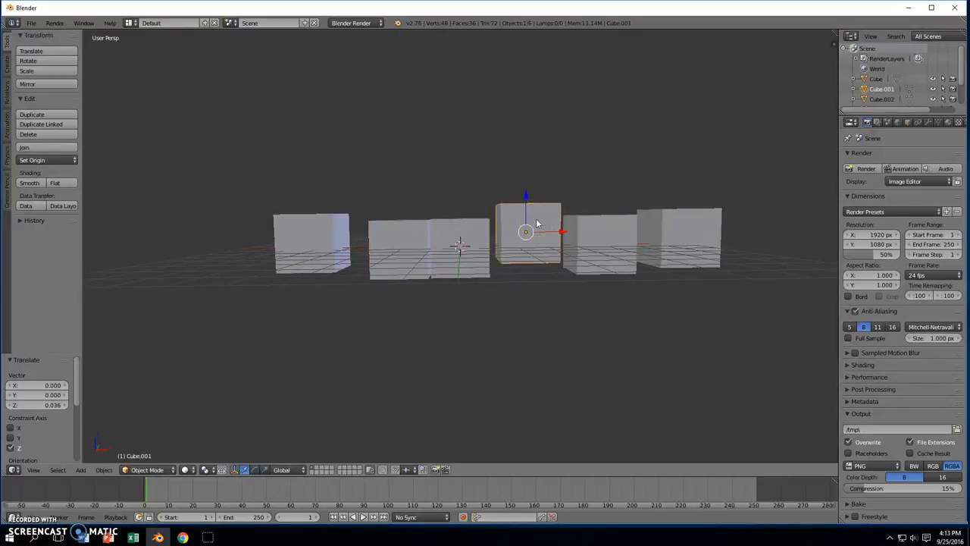
pyautogui.press('g')
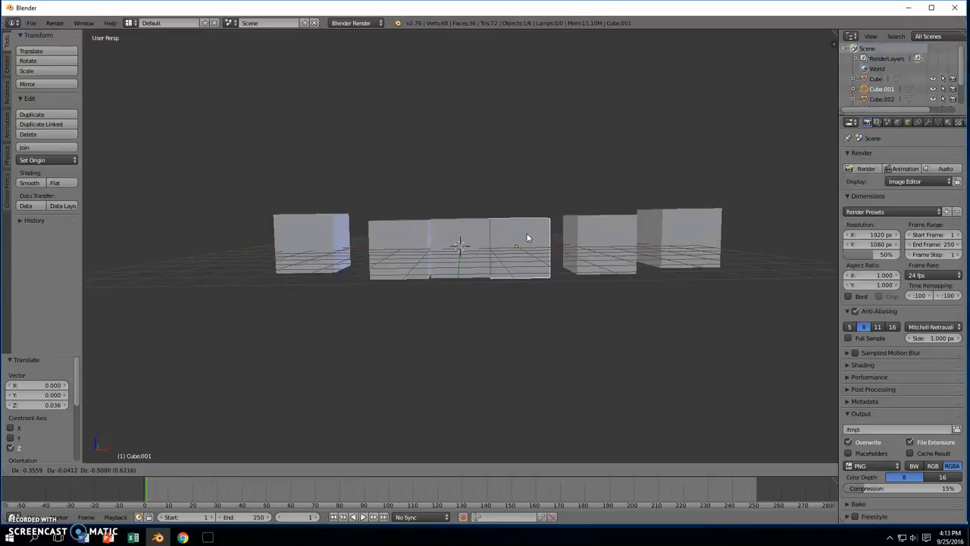
pyautogui.click(593, 240)
pyautogui.rightClick(593, 239)
pyautogui.press('g')
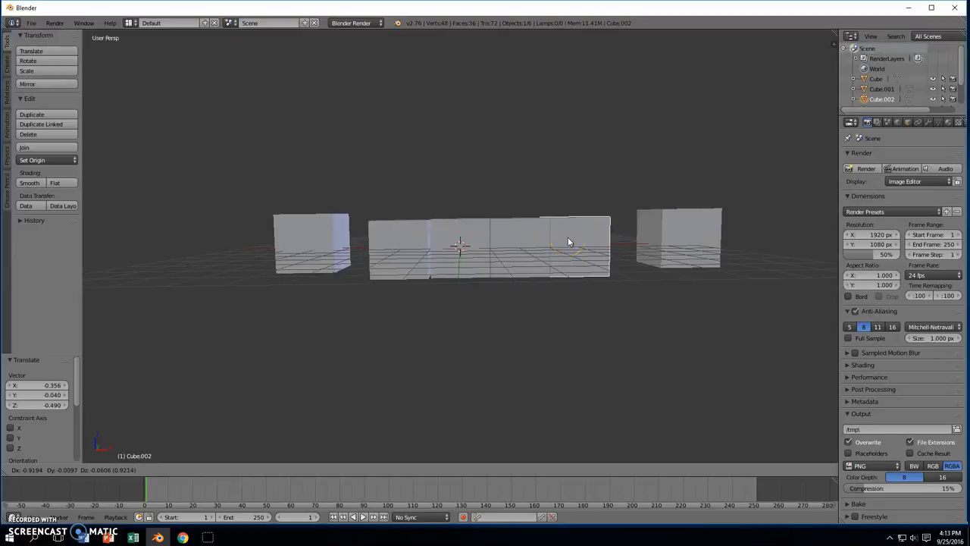
pyautogui.click(580, 239)
pyautogui.rightClick(676, 235)
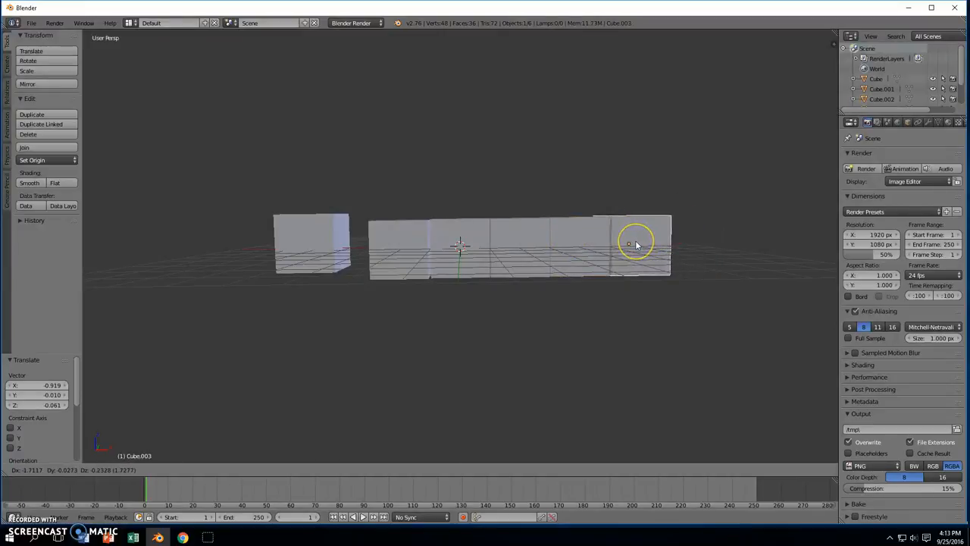
pyautogui.click(634, 243)
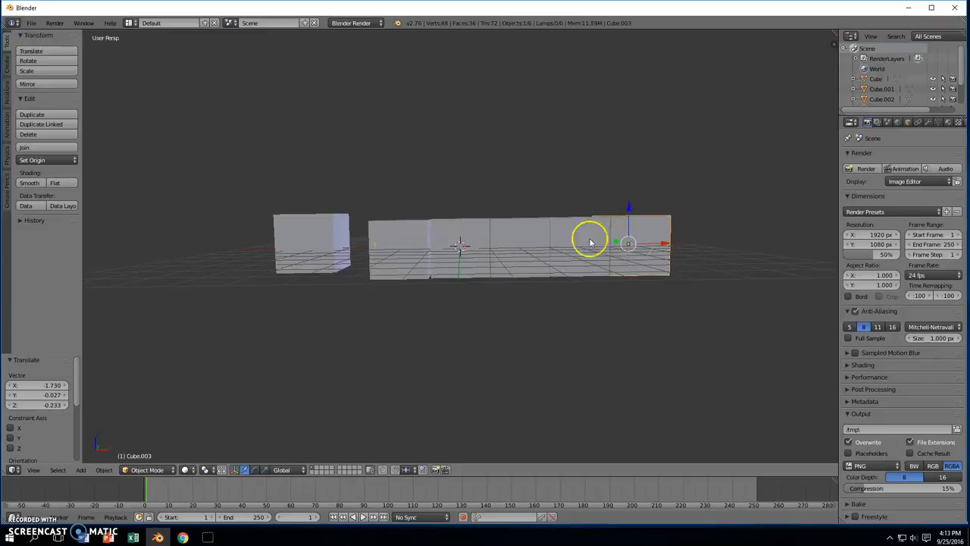
# Move the outermost negative X cube about 1.14 units along X and 0.27 down, against its neighbour
pyautogui.rightClick(301, 243)
pyautogui.hotkey('shift', 'd')
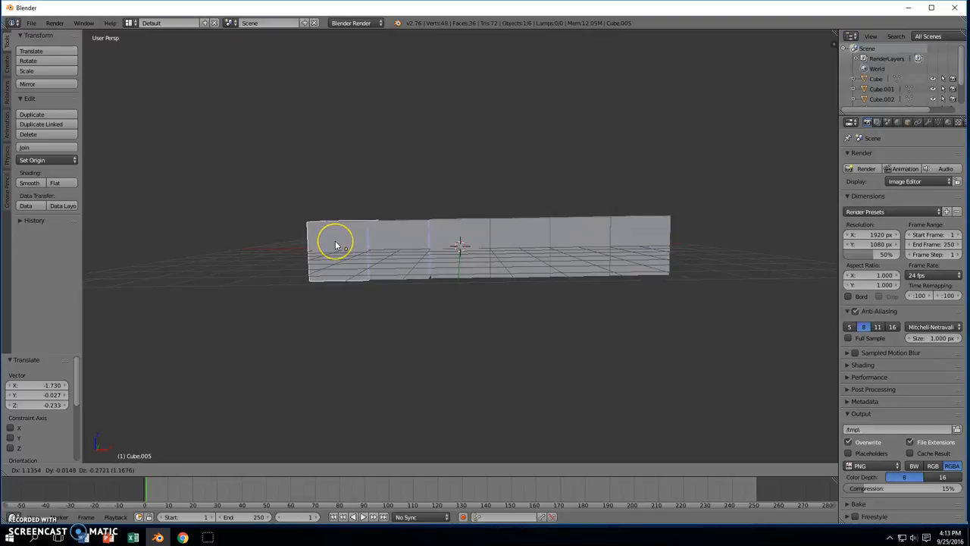
pyautogui.click(336, 245)
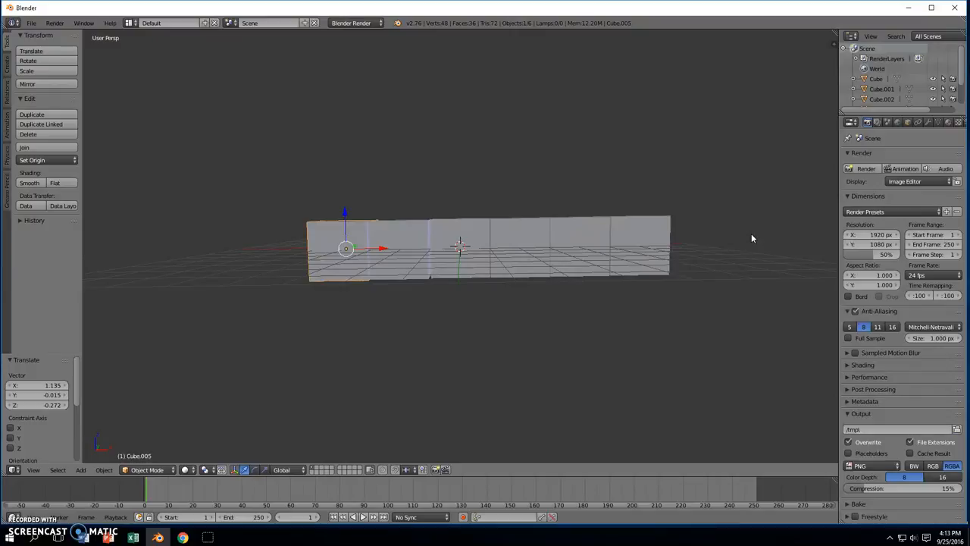
# From the back of the row, nudge the second cube from the negative X end along Z and about 0.08 along X to align it
pyautogui.moveTo(751, 238); pyautogui.dragTo(529, 237, button='middle')
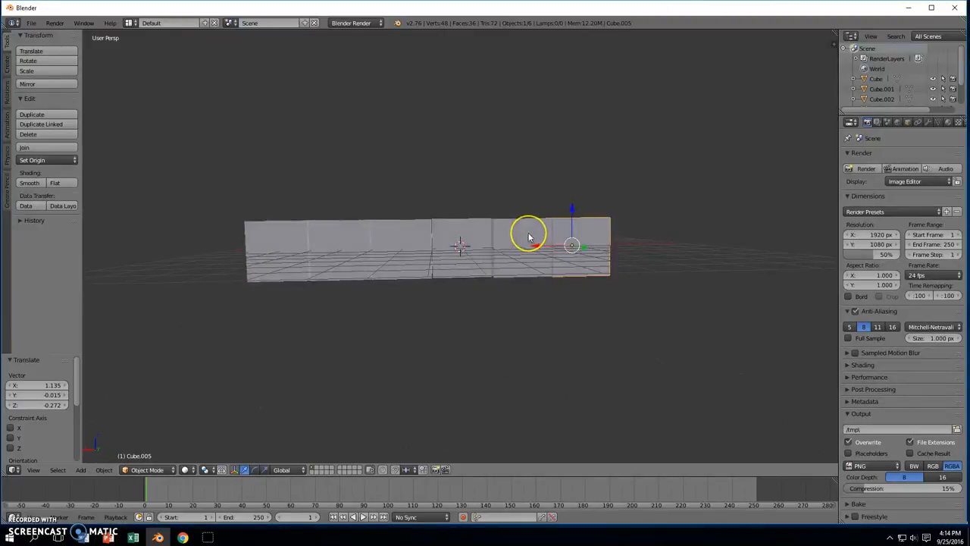
pyautogui.scroll(4, 528, 237)
pyautogui.moveTo(616, 200); pyautogui.dragTo(599, 214, button='middle')
pyautogui.rightClick(604, 221)
pyautogui.press('g')
pyautogui.press('z')
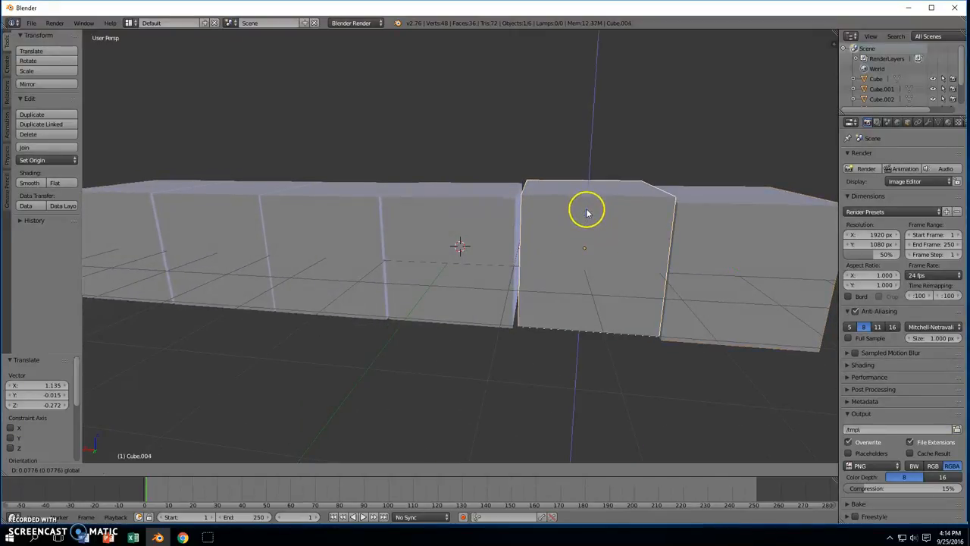
pyautogui.moveTo(586, 213); pyautogui.dragTo(587, 214)
pyautogui.moveTo(600, 215); pyautogui.dragTo(613, 219, button='middle')
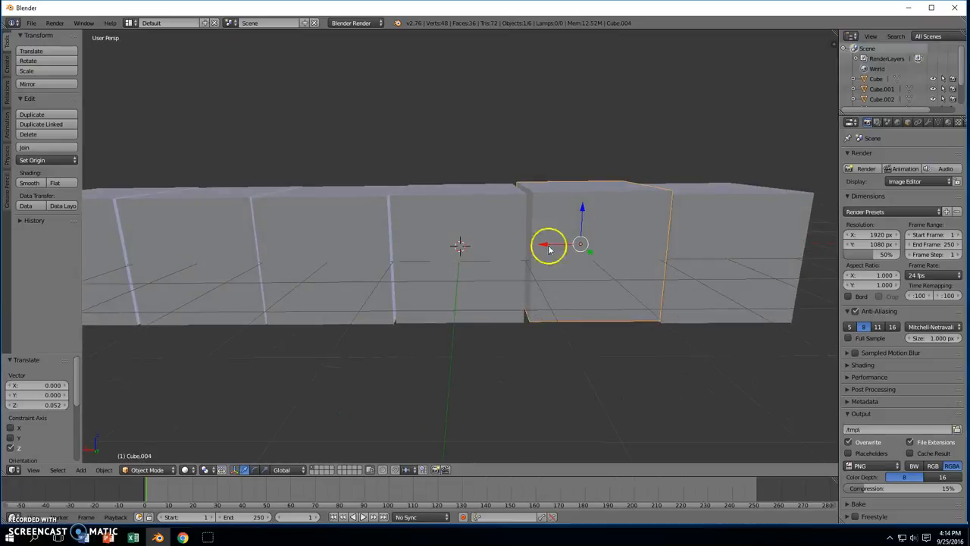
pyautogui.moveTo(545, 246); pyautogui.dragTo(540, 247)
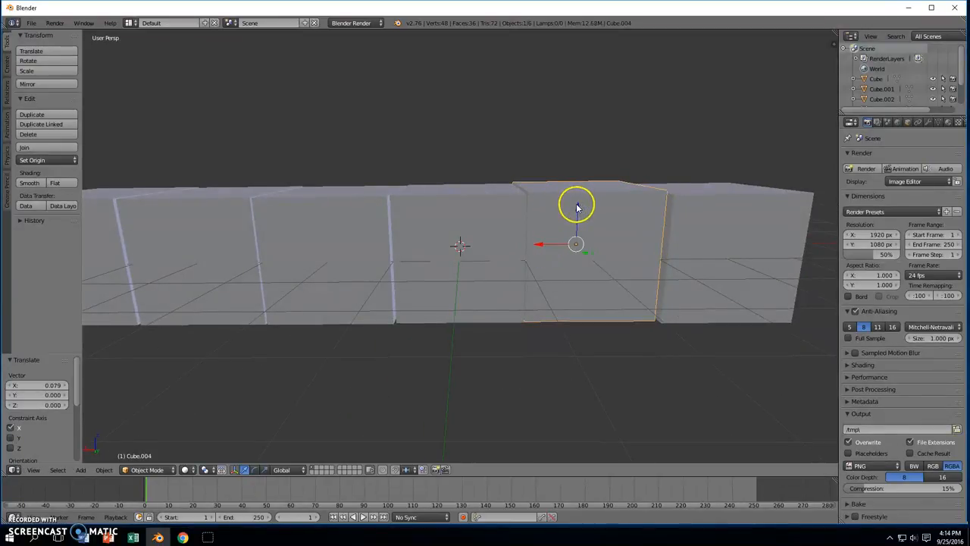
pyautogui.moveTo(576, 207); pyautogui.dragTo(575, 204)
# Nudge the end cube on the negative X side along Z and about 0.12 along X to close the gap to its neighbour
pyautogui.moveTo(732, 219); pyautogui.dragTo(712, 235, button='middle')
pyautogui.rightClick(716, 236)
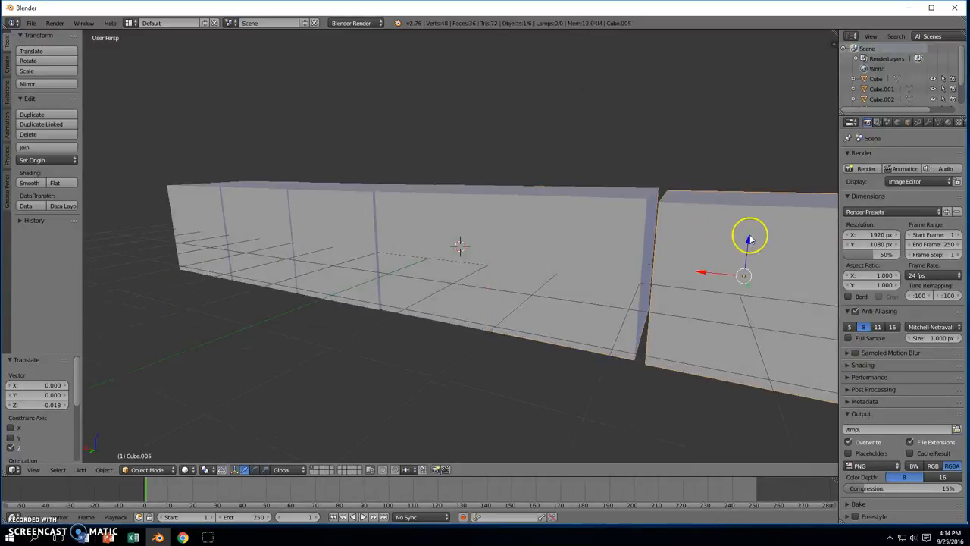
pyautogui.moveTo(748, 241); pyautogui.dragTo(748, 232)
pyautogui.moveTo(748, 232); pyautogui.dragTo(762, 227, button='middle')
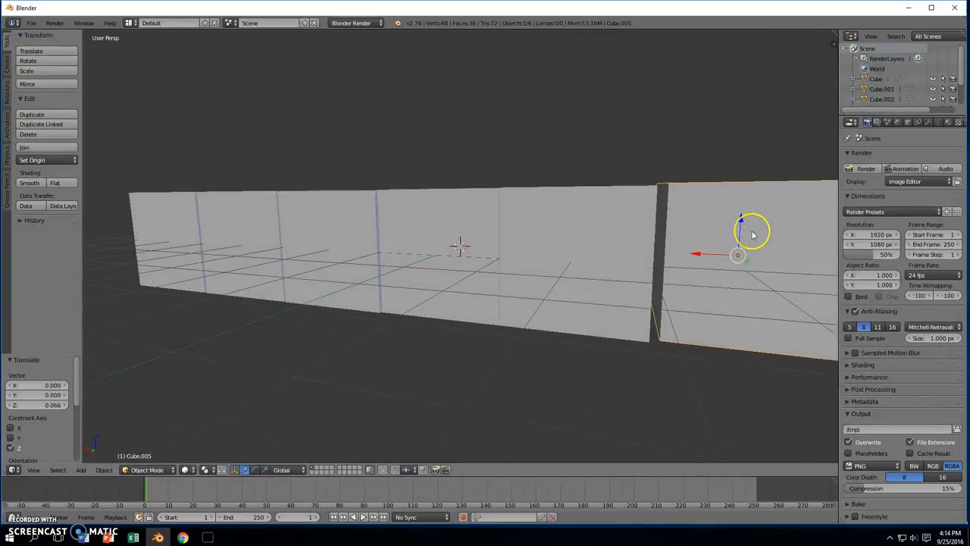
pyautogui.moveTo(697, 255); pyautogui.dragTo(687, 256)
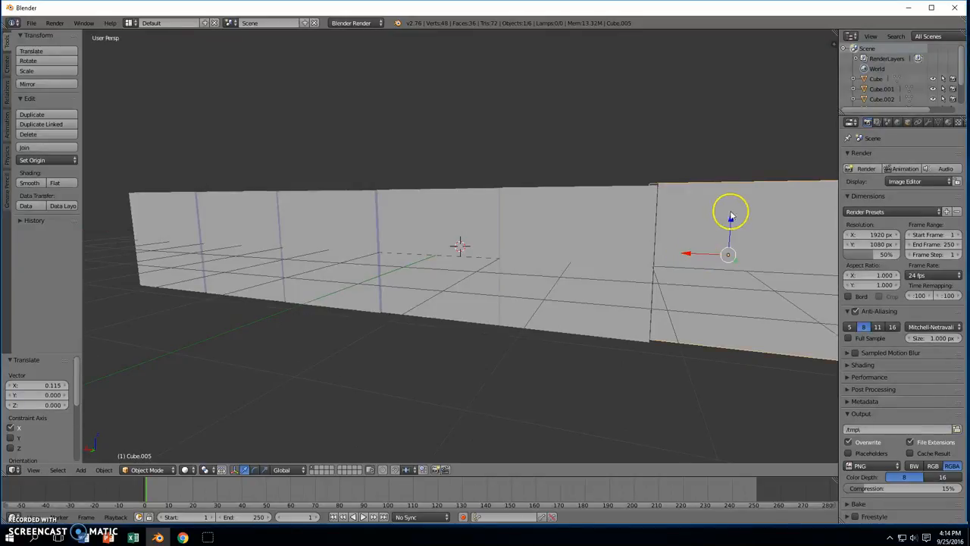
pyautogui.moveTo(727, 218); pyautogui.dragTo(731, 224)
pyautogui.moveTo(747, 234); pyautogui.dragTo(554, 245, button='middle')
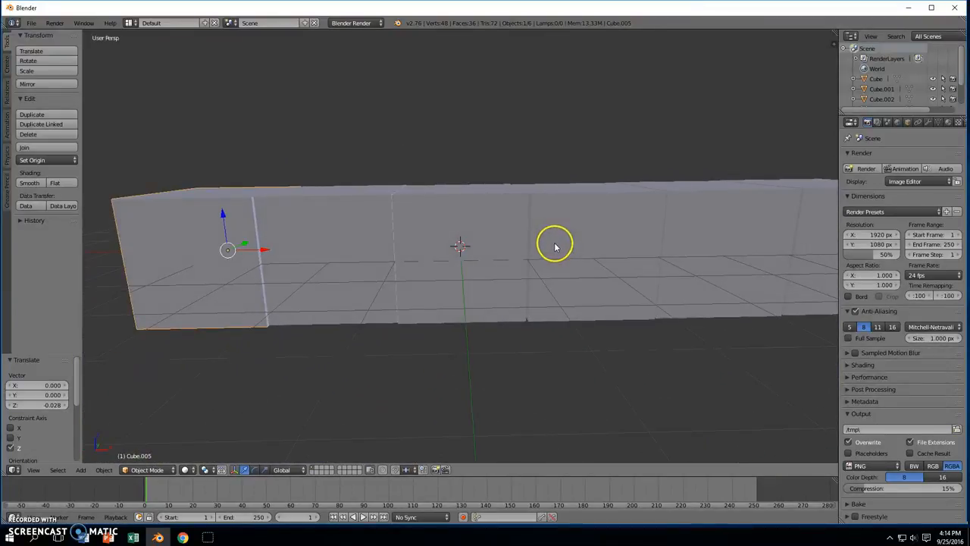
pyautogui.scroll(-1, 542, 245)
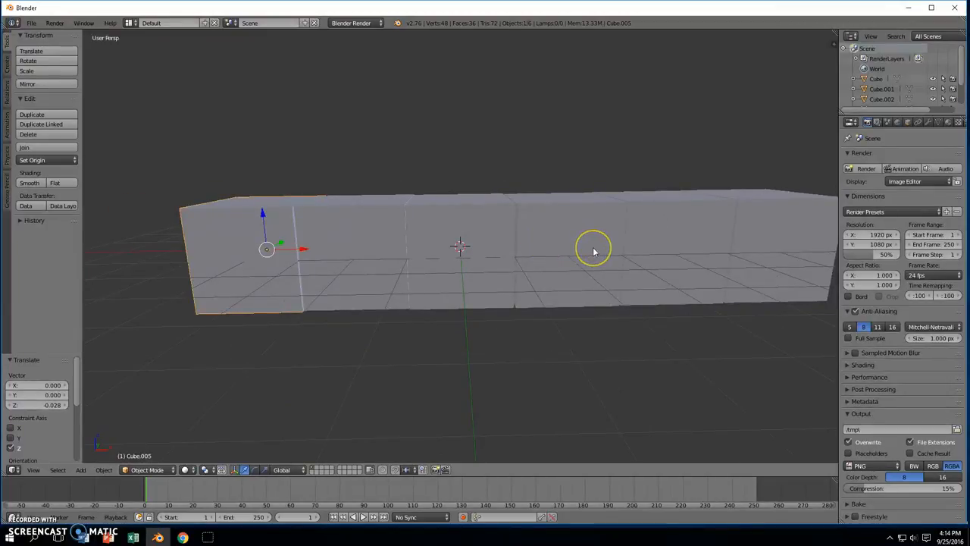
# Select all six cubes in the row and delete them from the scene
pyautogui.scroll(-1, 594, 252)
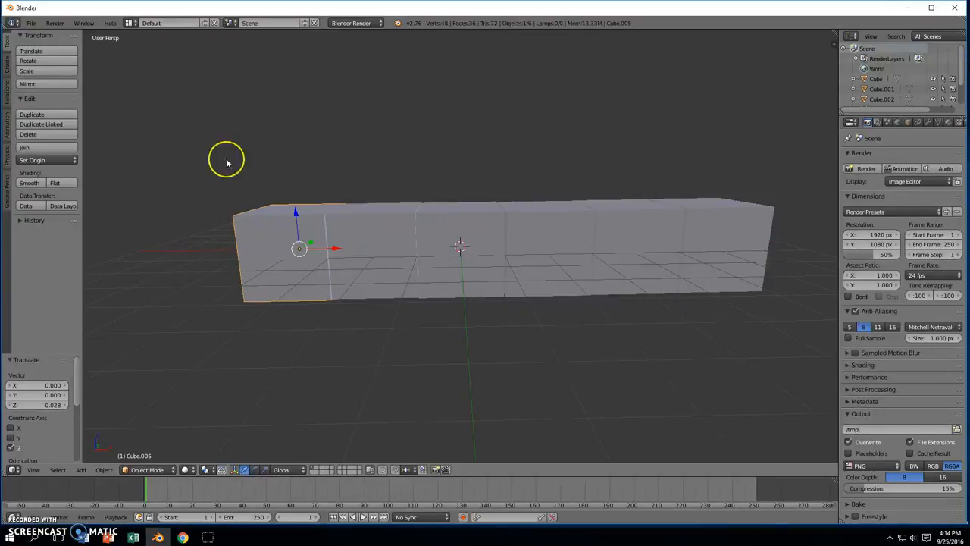
pyautogui.press('b')
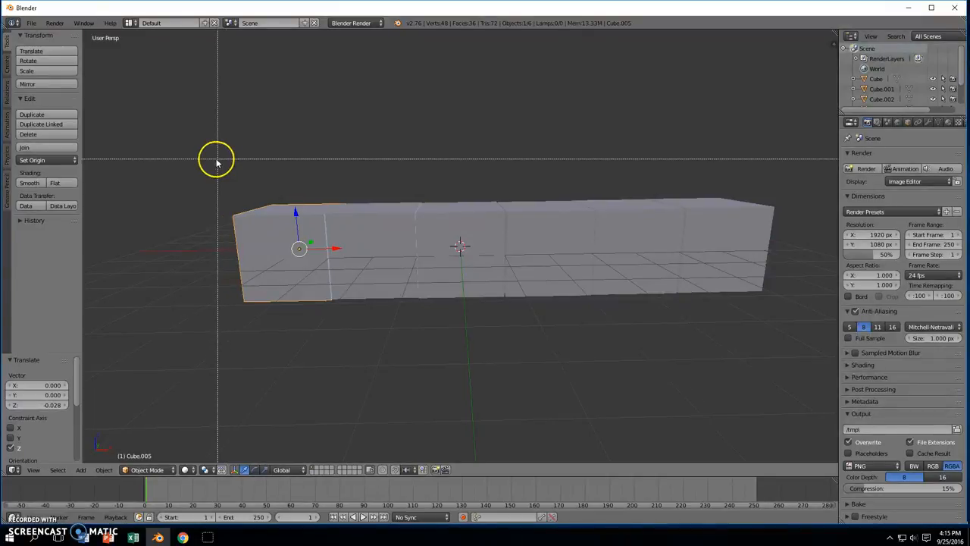
pyautogui.moveTo(215, 169); pyautogui.dragTo(797, 321)
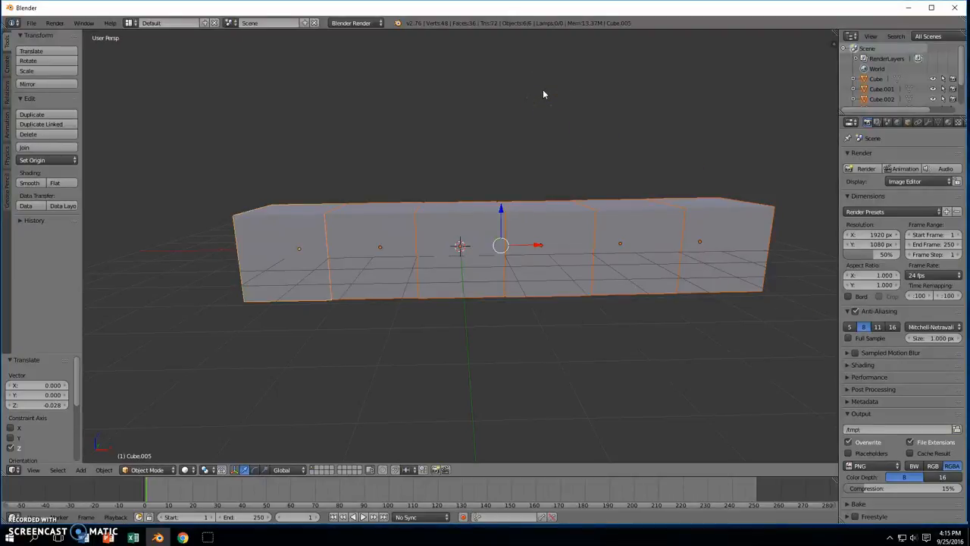
pyautogui.press('x')
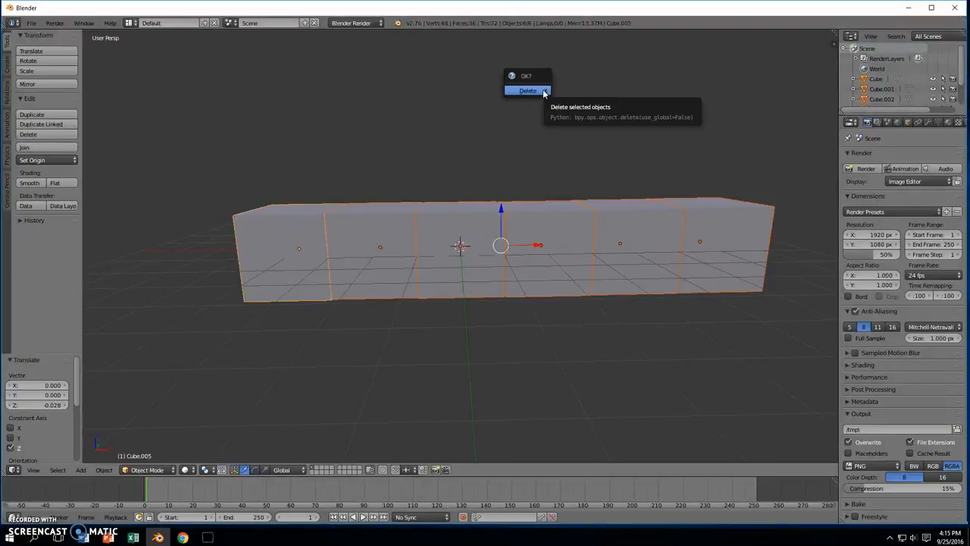
pyautogui.click(543, 91)
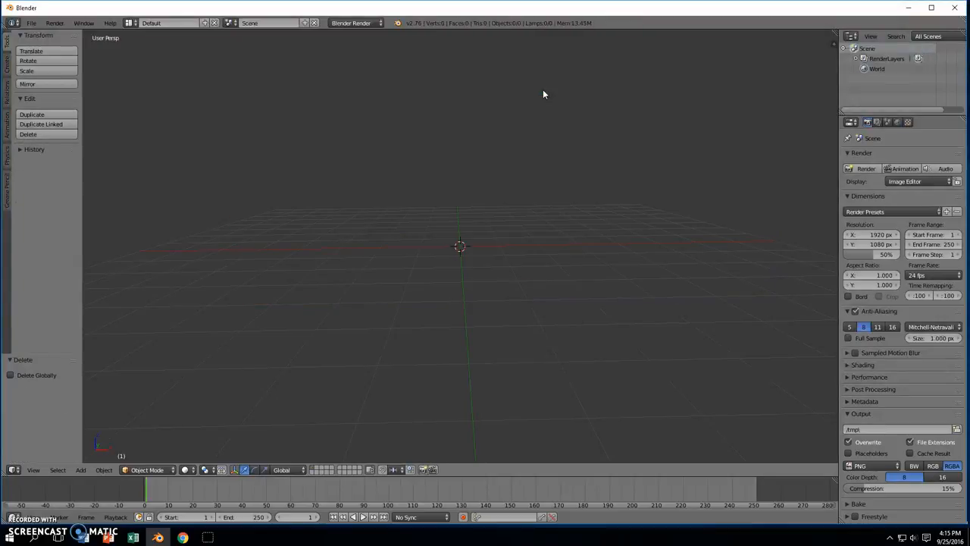
# Add a new mesh cube at the origin of the empty scene
pyautogui.moveTo(416, 108); pyautogui.dragTo(470, 123, button='middle')
pyautogui.hotkey('shift', 'a')
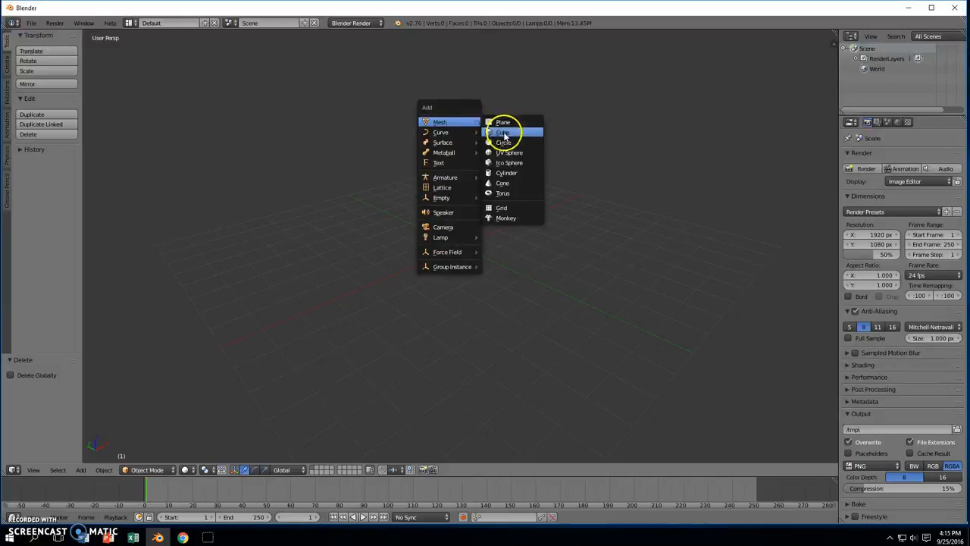
pyautogui.click(502, 133)
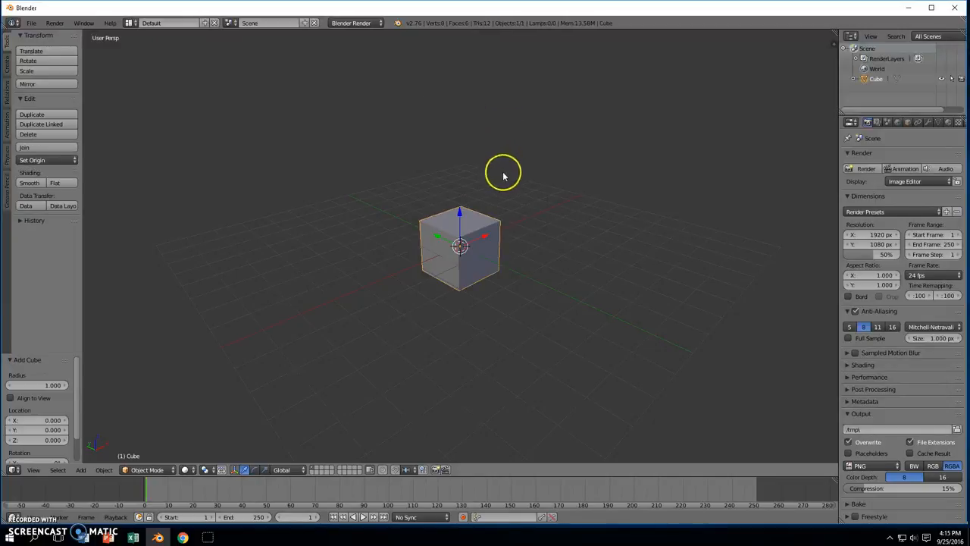
# Add an Array modifier to the new cube
pyautogui.moveTo(511, 182); pyautogui.dragTo(556, 189, button='middle')
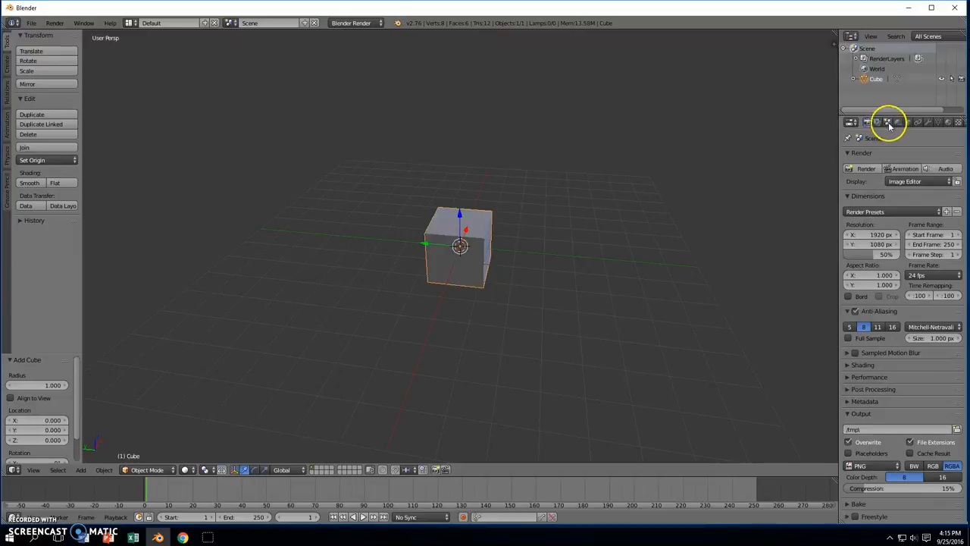
pyautogui.scroll(-3, 948, 123)
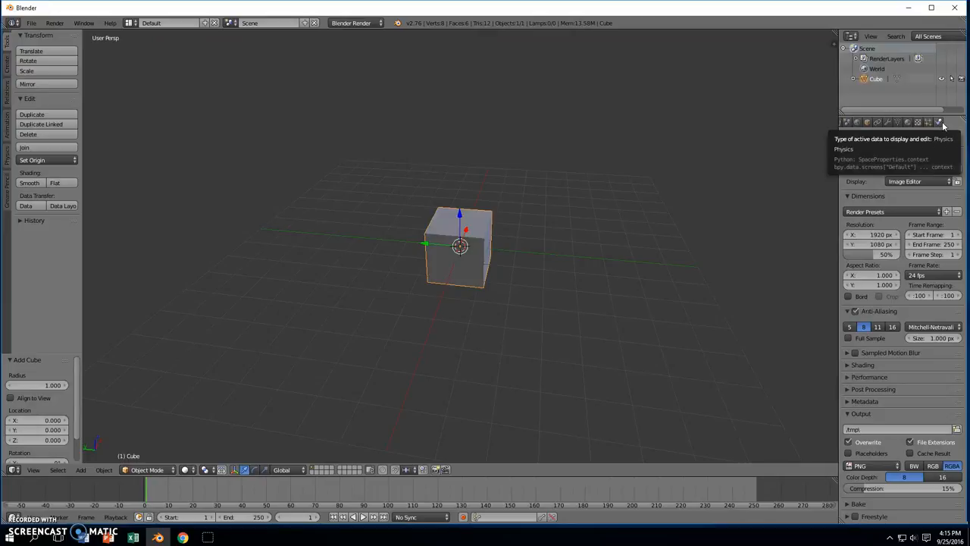
pyautogui.scroll(3, 931, 126)
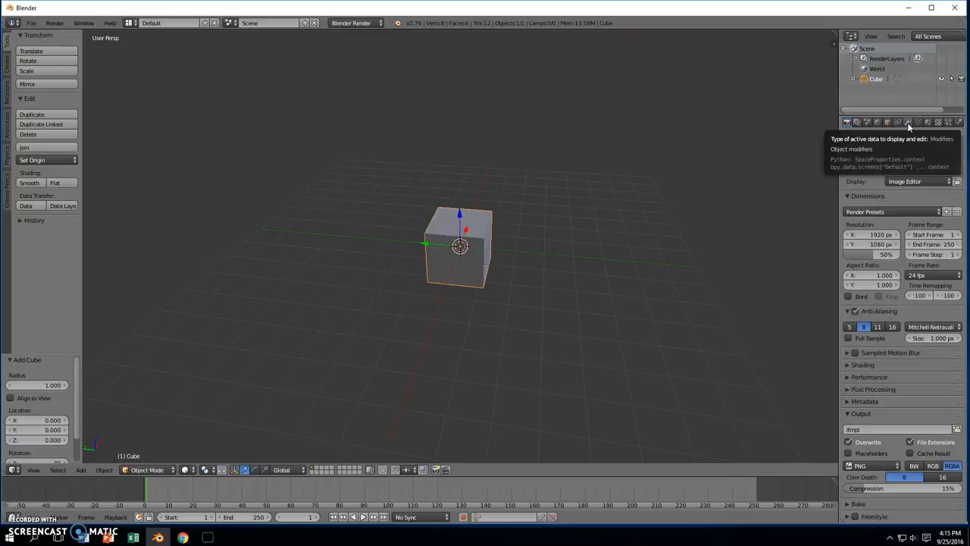
pyautogui.click(907, 122)
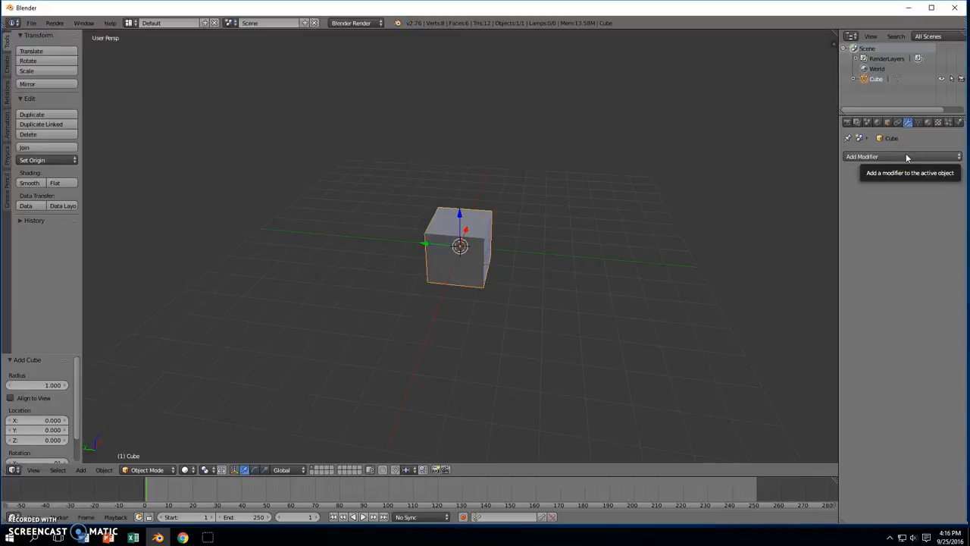
pyautogui.click(906, 156)
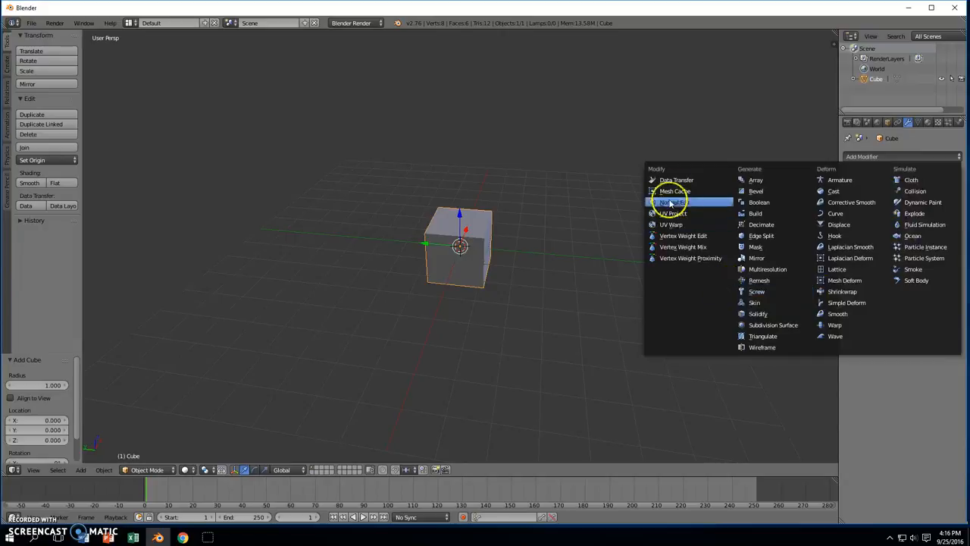
pyautogui.click(764, 183)
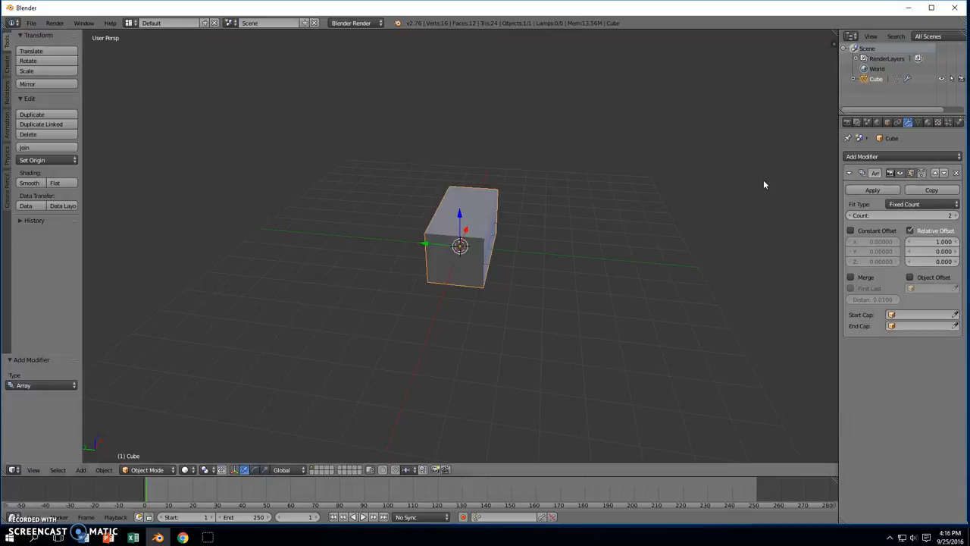
pyautogui.moveTo(692, 184); pyautogui.dragTo(633, 169, button='middle')
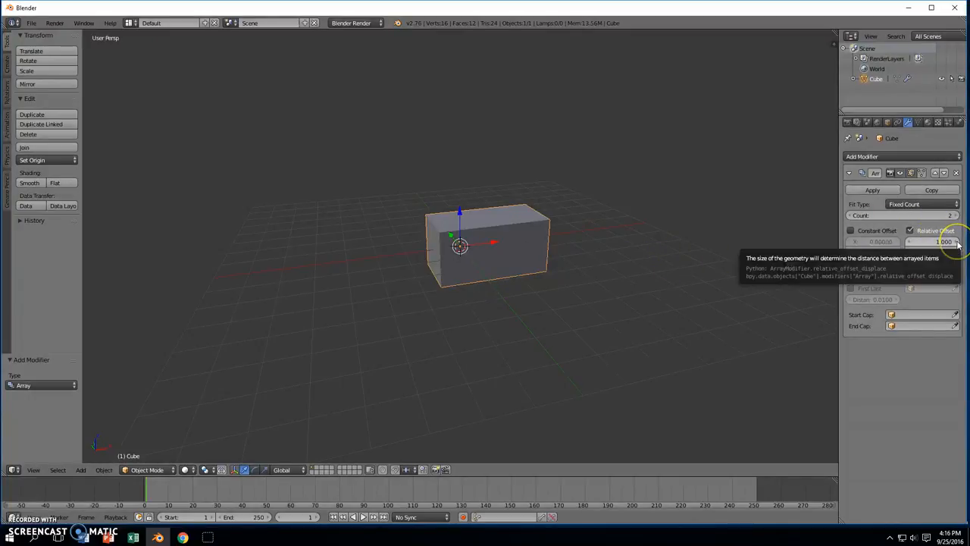
# Try a wider spacing by raising the array's relative X offset to 1.6
pyautogui.click(956, 242)
pyautogui.click(957, 243)
pyautogui.click(956, 242)
pyautogui.click(956, 243)
pyautogui.click(957, 242)
pyautogui.click(956, 242)
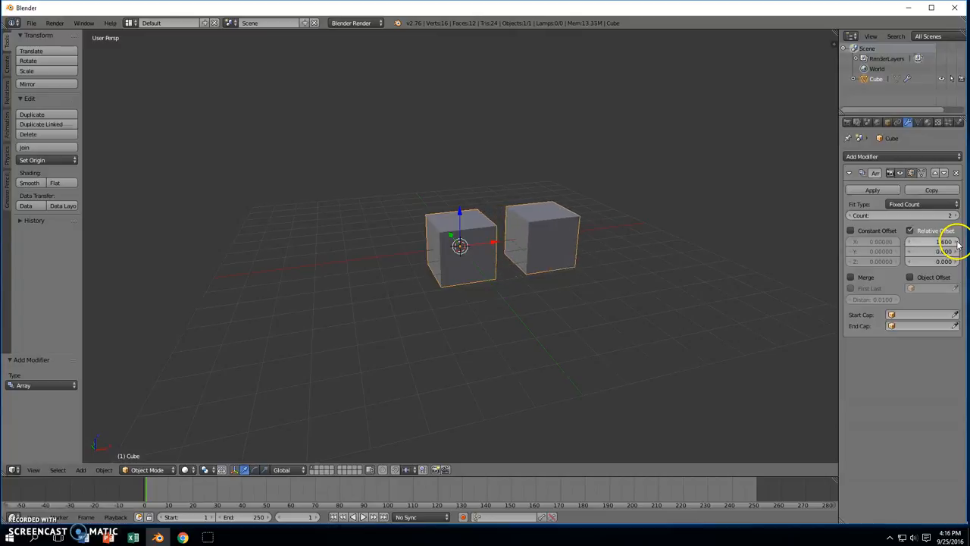
# Reduce the array's relative X offset back to 1.0
pyautogui.click(910, 241)
pyautogui.click(909, 241)
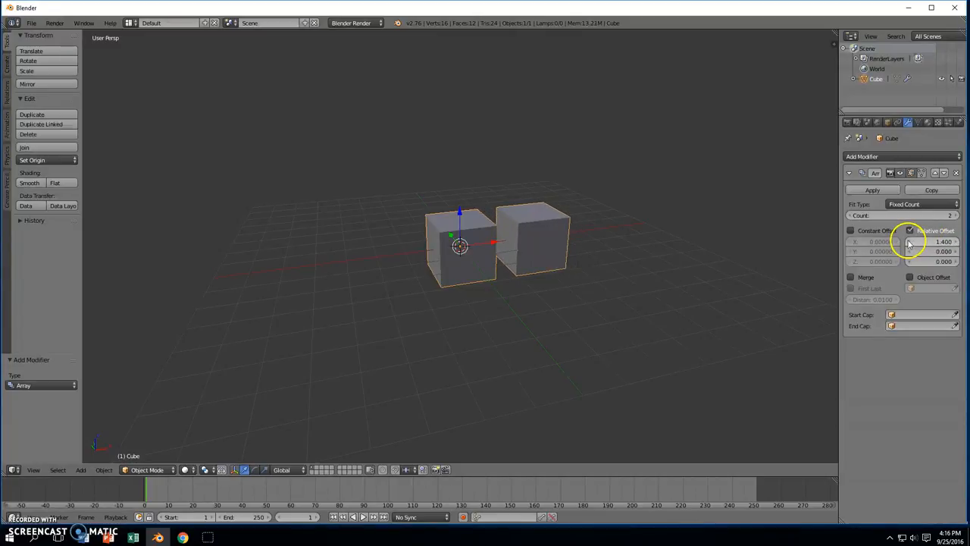
pyautogui.click(909, 242)
pyautogui.click(909, 242)
pyautogui.click(909, 242)
pyautogui.click(909, 242)
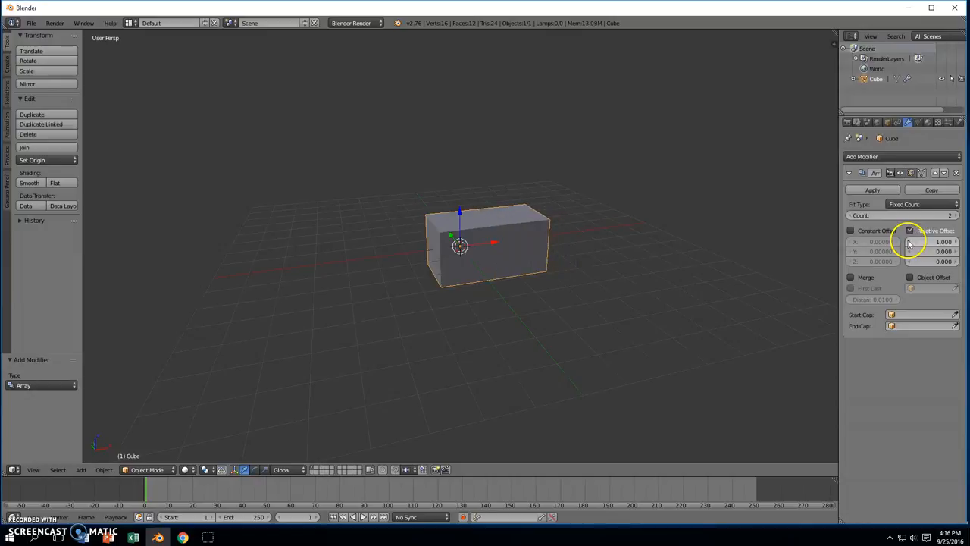
# Raise the Array modifier's fixed count to 6
pyautogui.click(956, 216)
pyautogui.click(956, 216)
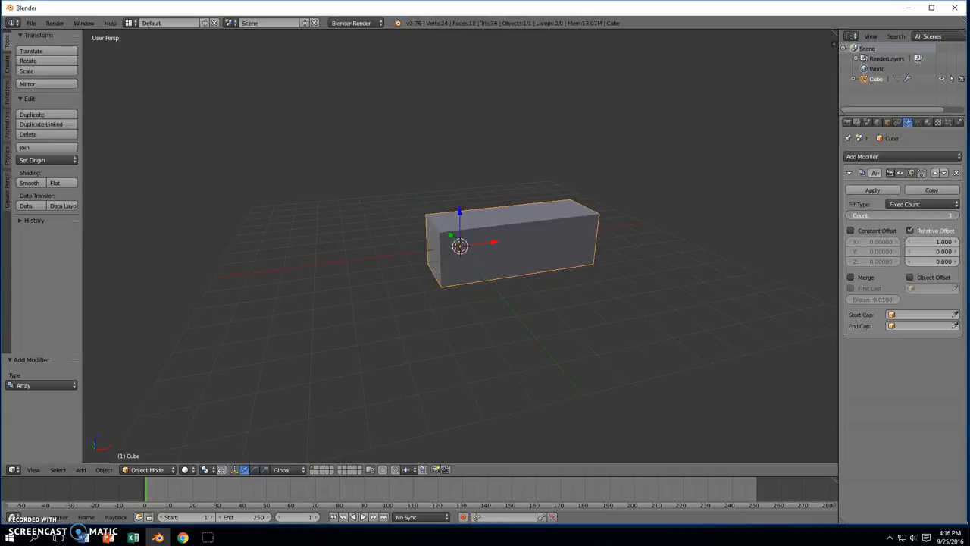
pyautogui.click(956, 215)
pyautogui.click(956, 216)
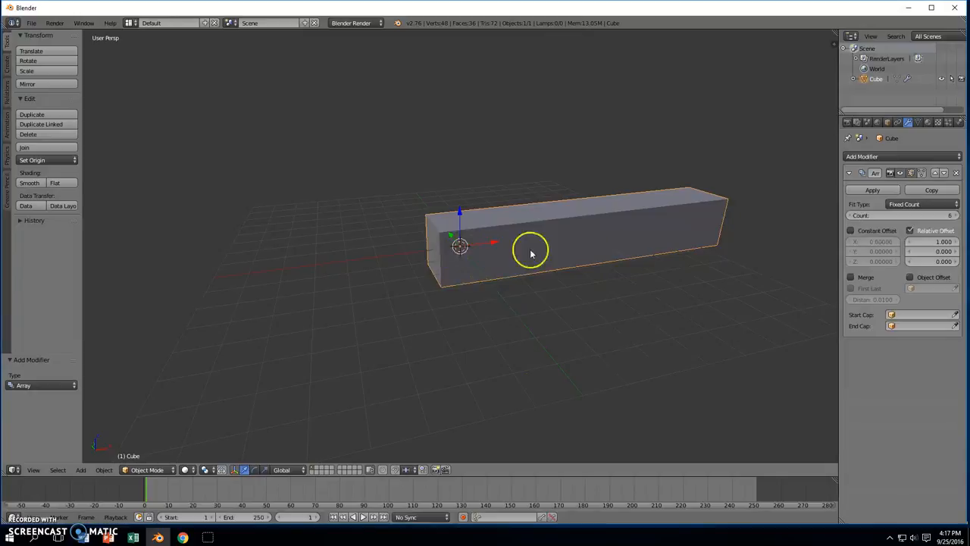
# Set the array's relative X offset to 1.25 to space the six cubes apart
pyautogui.click(949, 242)
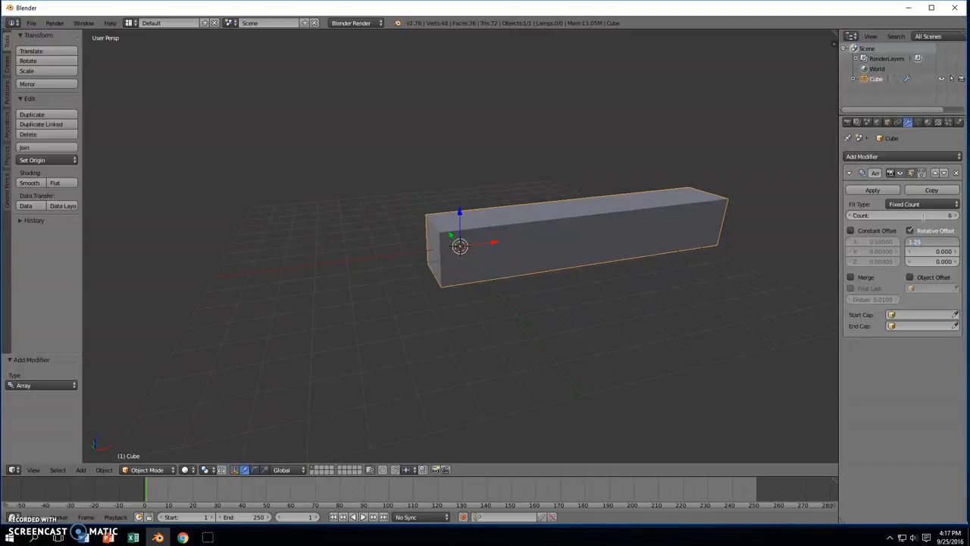
pyautogui.press('Return')
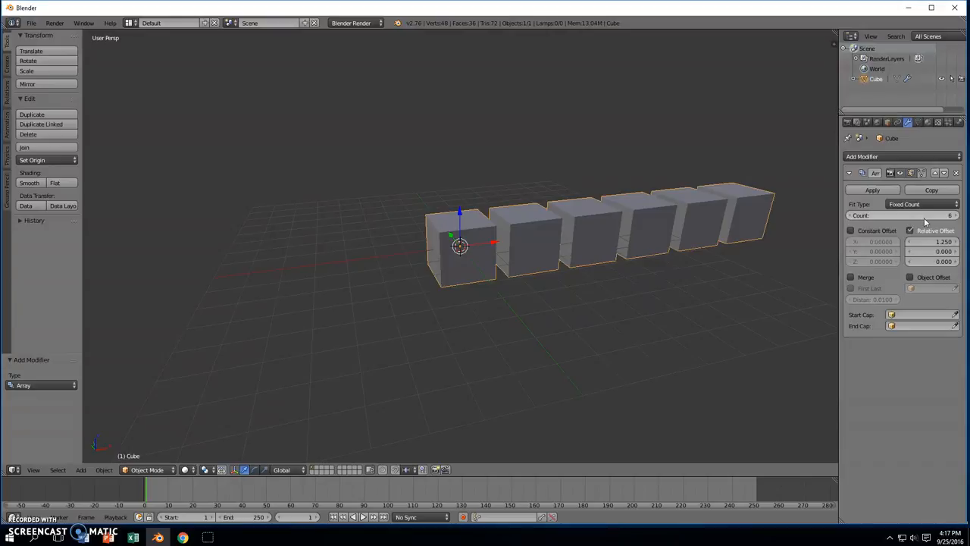
pyautogui.moveTo(684, 163)
pyautogui.mouseDown(button='middle')
pyautogui.moveTo(565, 138)
pyautogui.moveTo(672, 156)
pyautogui.mouseUp(button='middle')
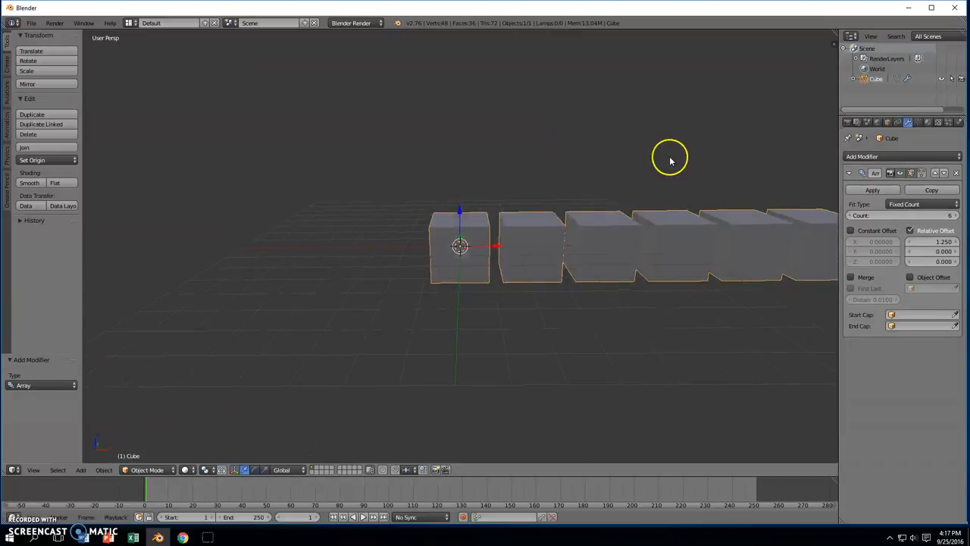
# Set the array's relative X offset to 1.025 to leave narrow gaps between the cubes
pyautogui.click(948, 243)
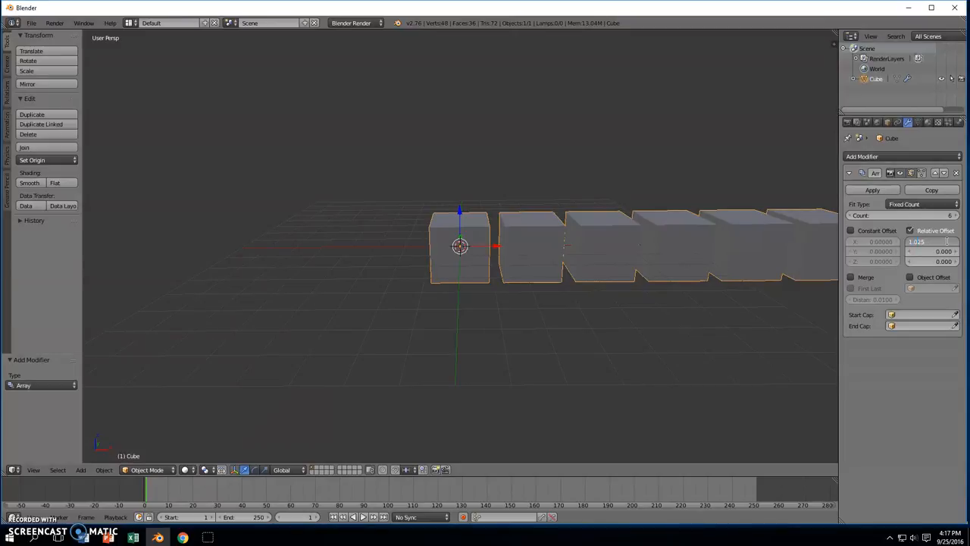
pyautogui.press('Return')
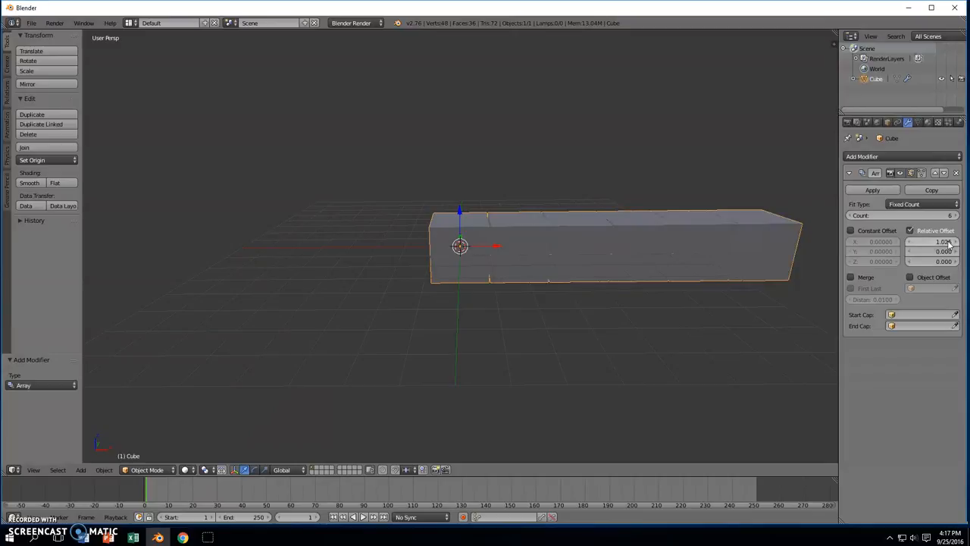
pyautogui.scroll(7, 653, 269)
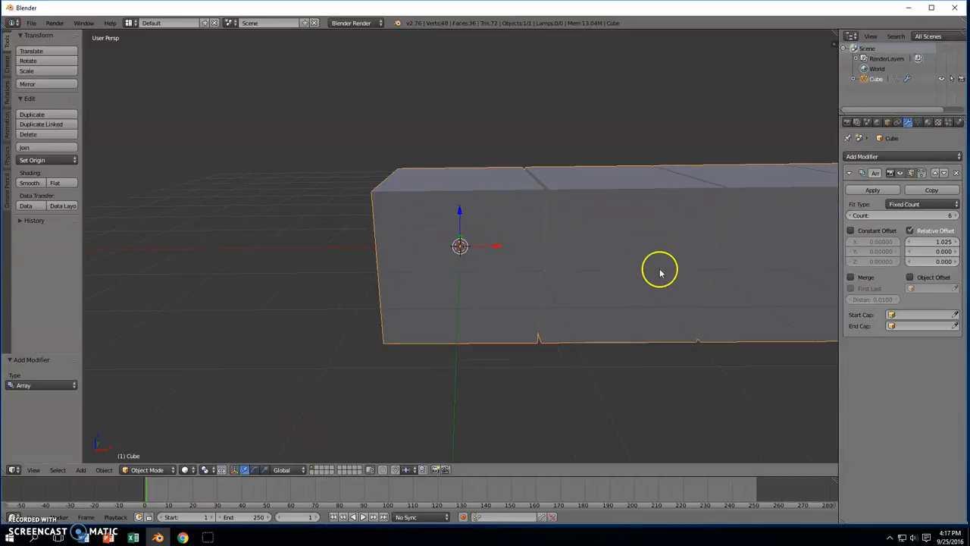
# Examine the narrow gaps between the arrayed cubes from several angles and distances
pyautogui.moveTo(663, 274); pyautogui.dragTo(683, 280, button='middle')
pyautogui.scroll(-10, 683, 277)
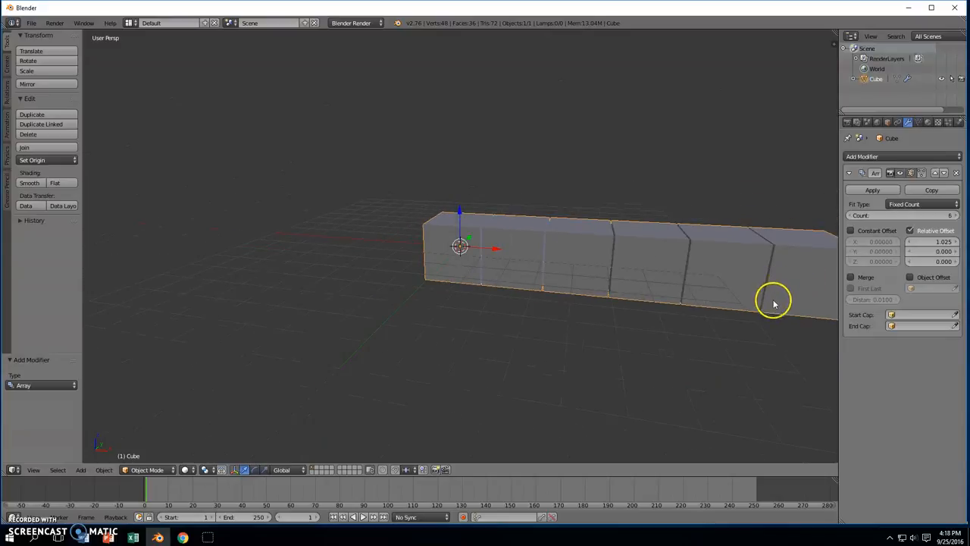
pyautogui.moveTo(776, 318)
pyautogui.mouseDown(button='middle')
pyautogui.moveTo(773, 298)
pyautogui.moveTo(730, 295)
pyautogui.moveTo(712, 308)
pyautogui.moveTo(758, 305)
pyautogui.moveTo(773, 320)
pyautogui.moveTo(782, 306)
pyautogui.mouseUp(button='middle')
pyautogui.moveTo(619, 310); pyautogui.dragTo(615, 351, button='middle')
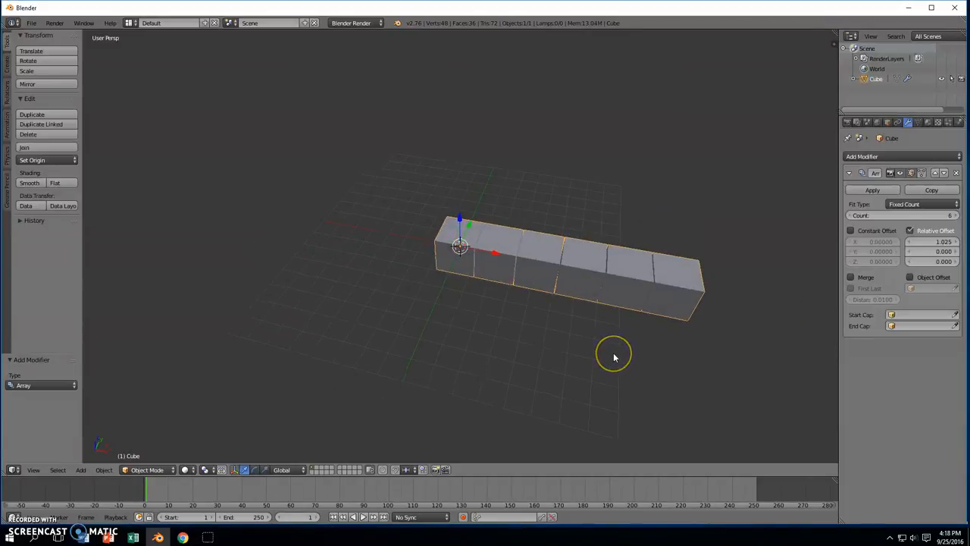
pyautogui.moveTo(749, 278); pyautogui.dragTo(757, 258, button='middle')
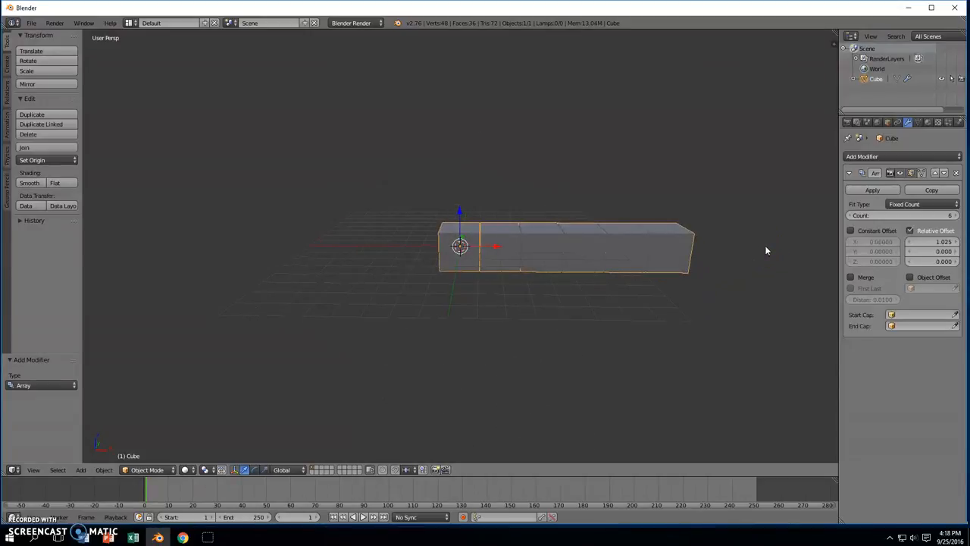
pyautogui.scroll(3, 757, 259)
pyautogui.scroll(-1, 772, 262)
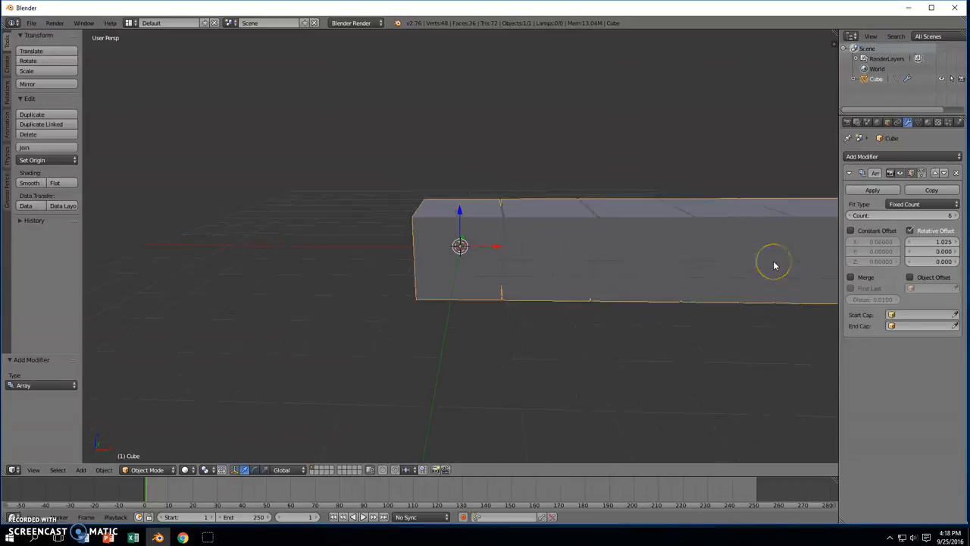
pyautogui.scroll(-2, 773, 264)
pyautogui.moveTo(772, 264)
pyautogui.mouseDown(button='middle')
pyautogui.moveTo(747, 262)
pyautogui.moveTo(773, 260)
pyautogui.mouseUp(button='middle')
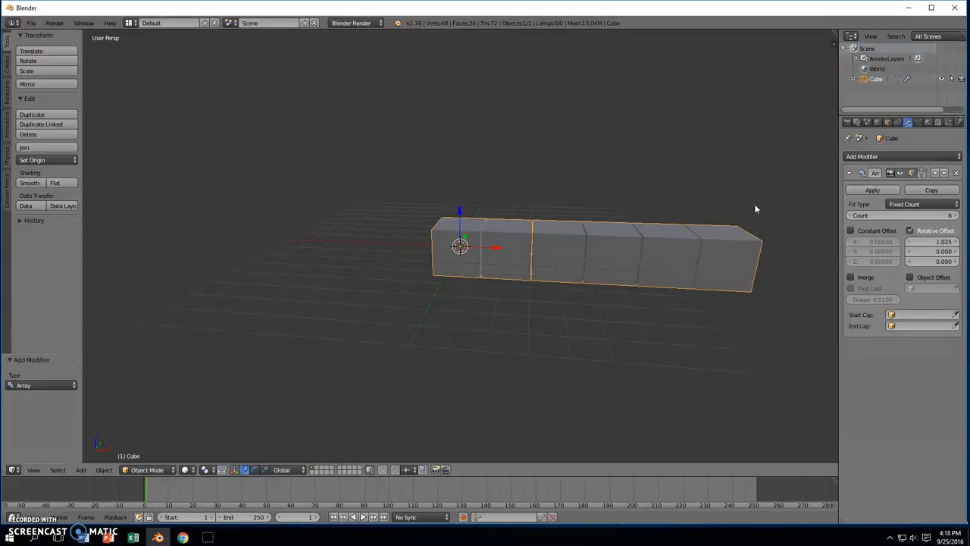
# Apply the Array modifier and move the whole row by about -4.63 in X, -1.21 in Y and 1.30 in Z
pyautogui.click(873, 189)
pyautogui.moveTo(724, 214); pyautogui.dragTo(692, 259, button='middle')
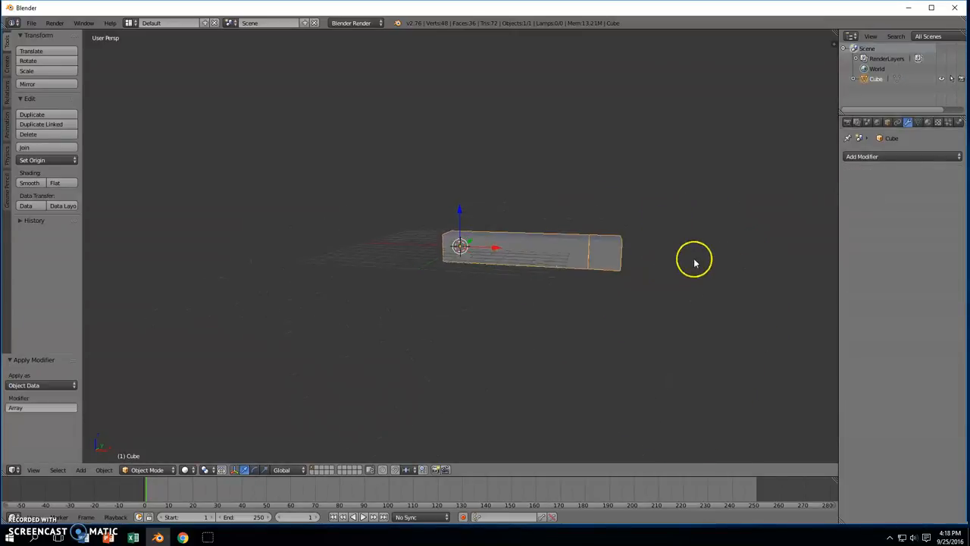
pyautogui.click(537, 238)
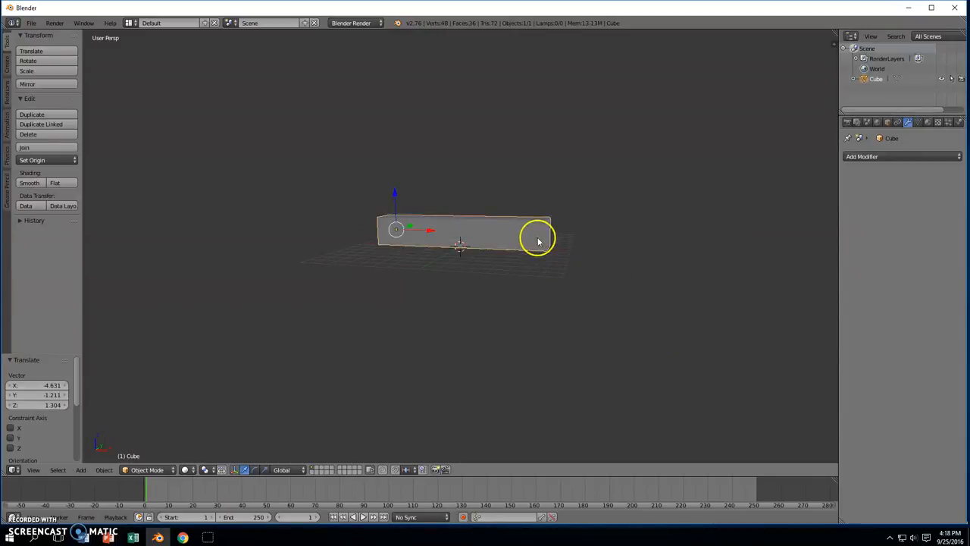
pyautogui.scroll(4, 612, 273)
pyautogui.moveTo(478, 292); pyautogui.dragTo(497, 334, button='middle')
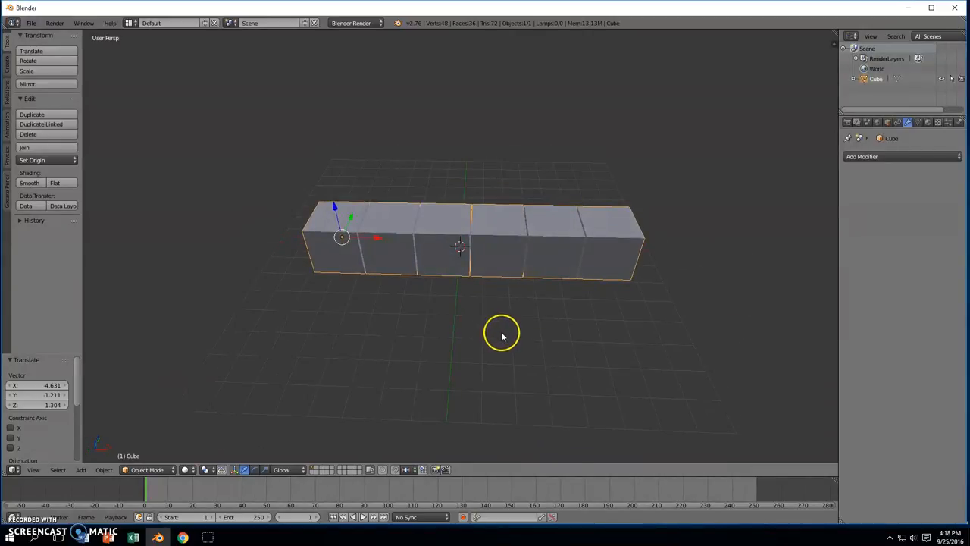
pyautogui.scroll(4, 497, 333)
pyautogui.scroll(-5, 500, 334)
pyautogui.scroll(3, 500, 336)
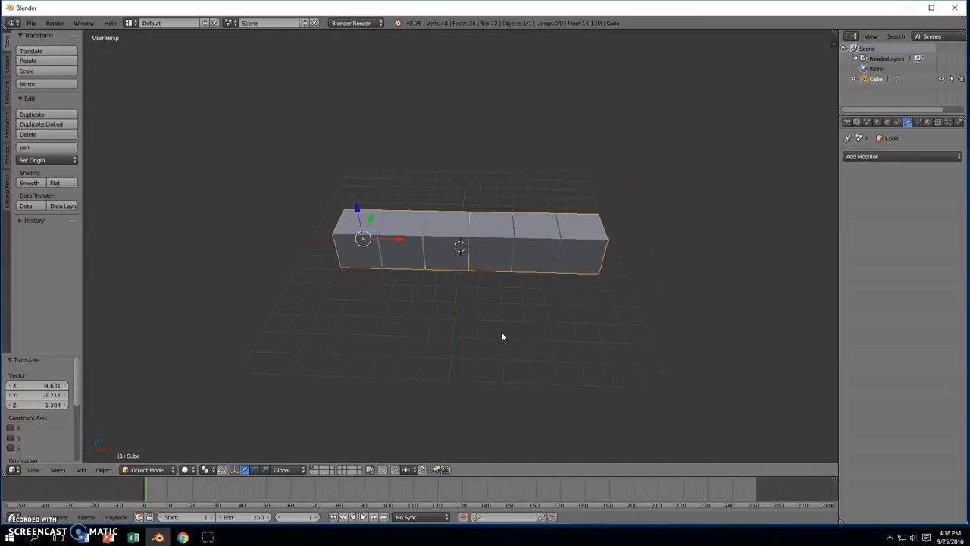